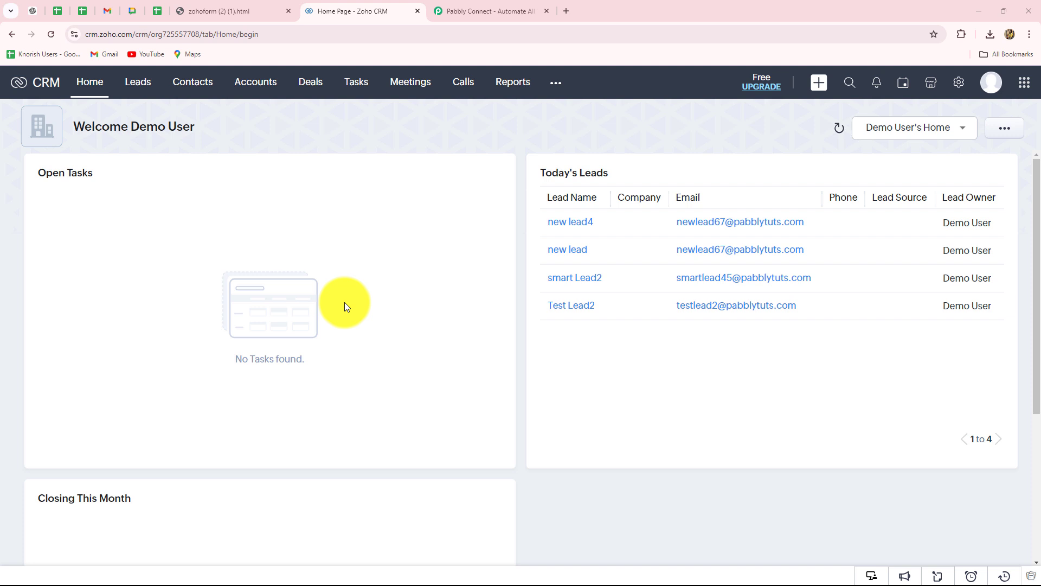
Switch to the Pabbly Connect website, sign in and open the Pabbly Connect dashboard.
left_click(468, 9)
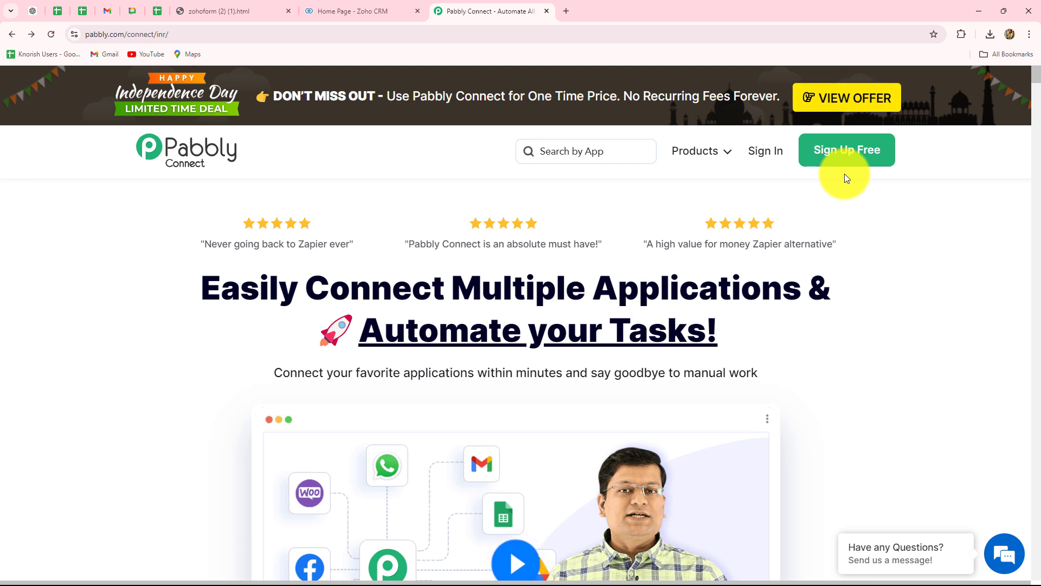
left_click(762, 154)
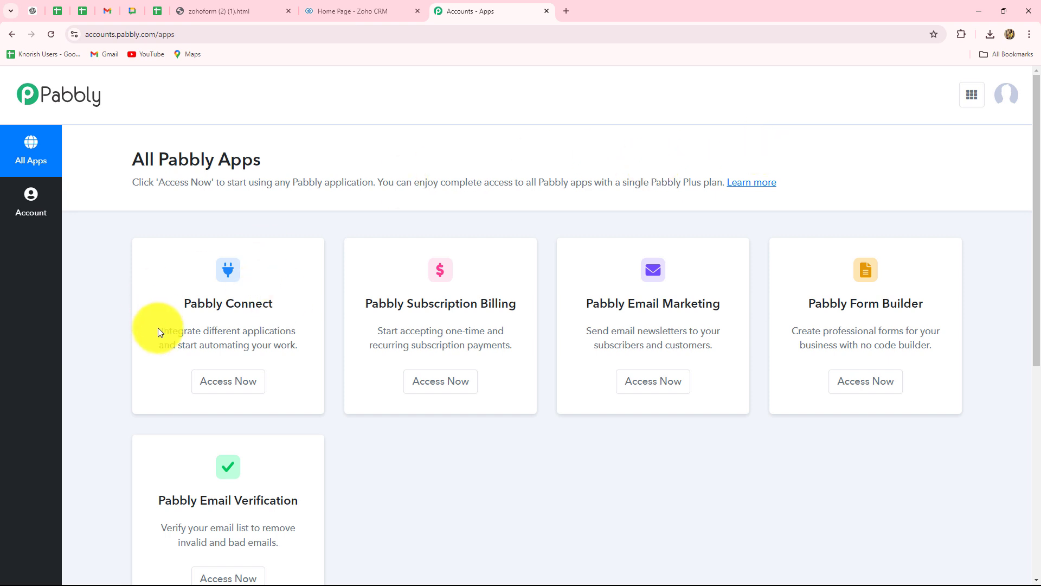
left_click(215, 389)
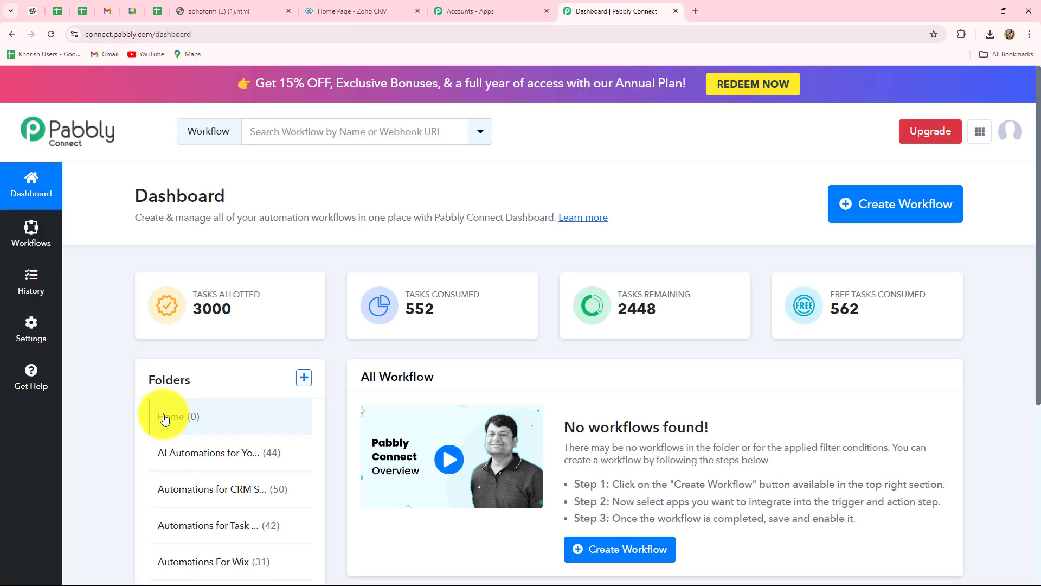
Create a workflow named "Automate Zoho CRM Using Pabbly Connect" in the Automations for CRM System folder.
scroll(604, 405, "down", 3)
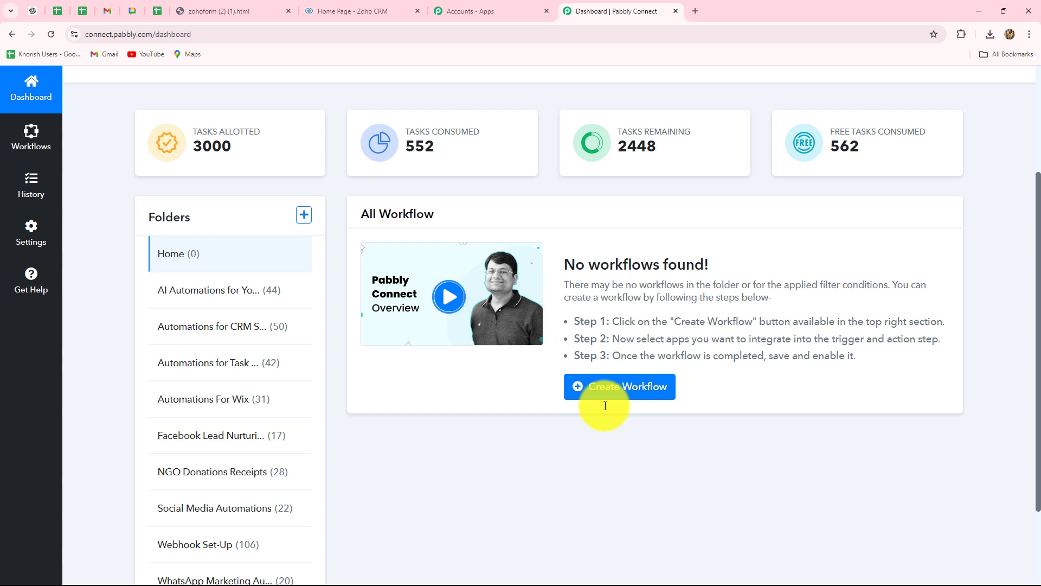
scroll(606, 405, "down", 2)
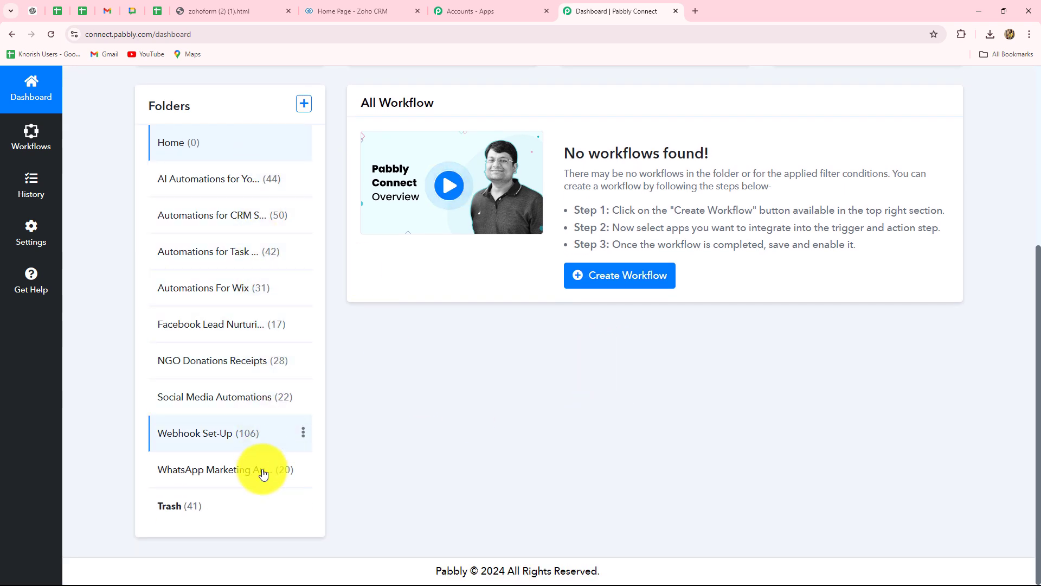
scroll(500, 441, "up", 4)
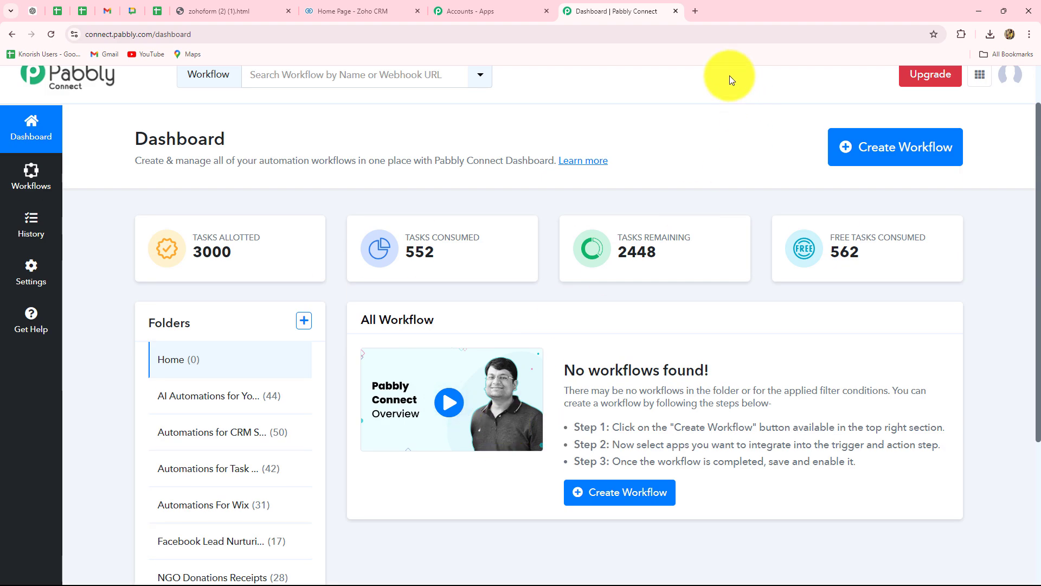
left_click(924, 162)
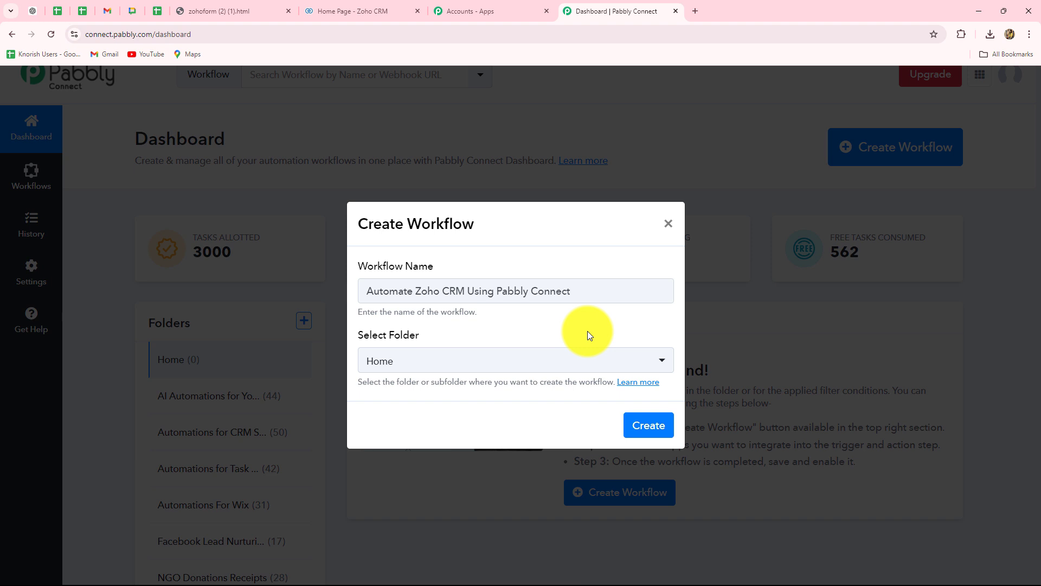
left_click(501, 367)
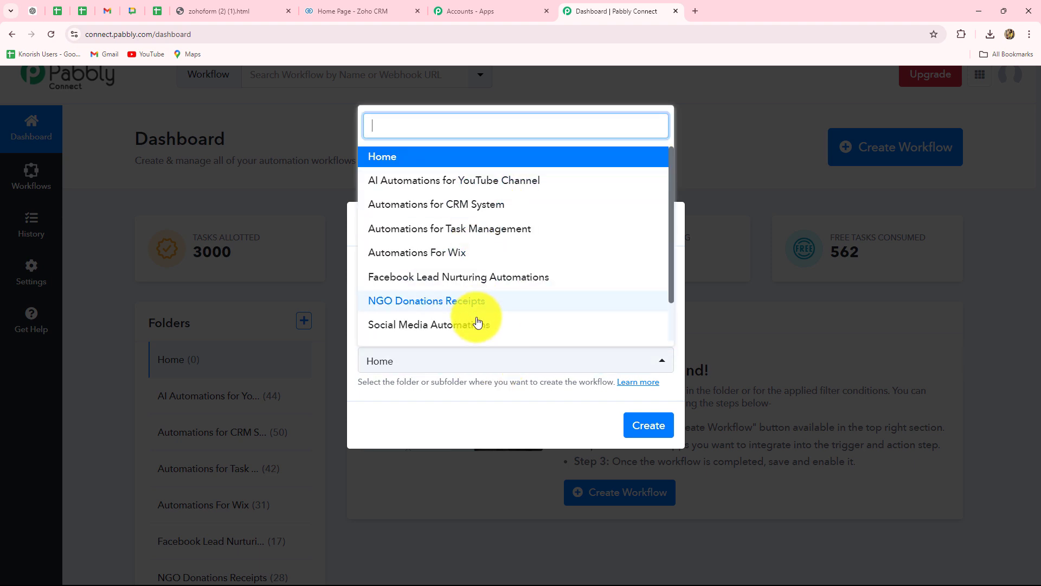
scroll(472, 269, "down", 2)
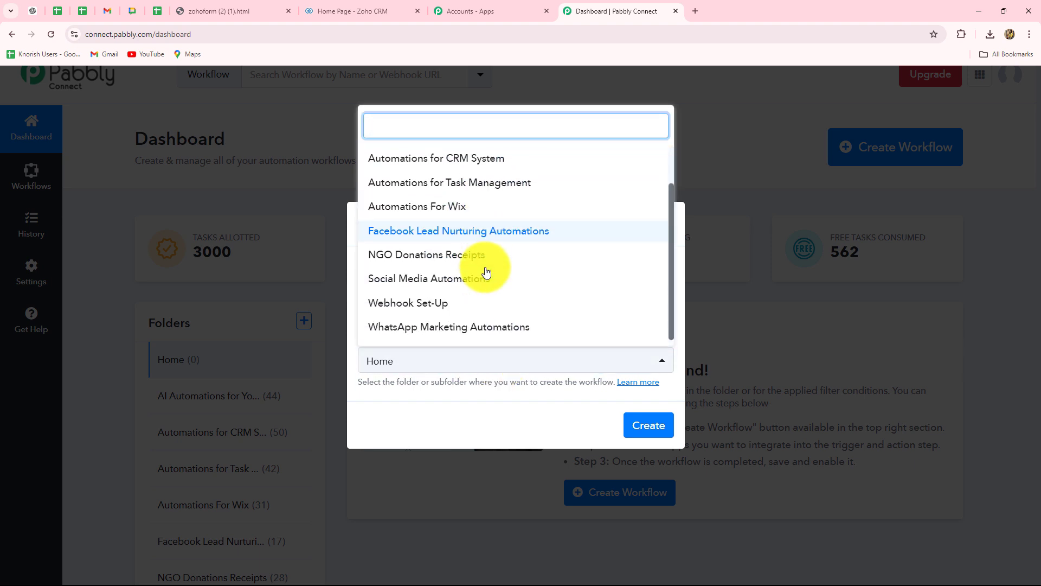
scroll(467, 266, "up", 2)
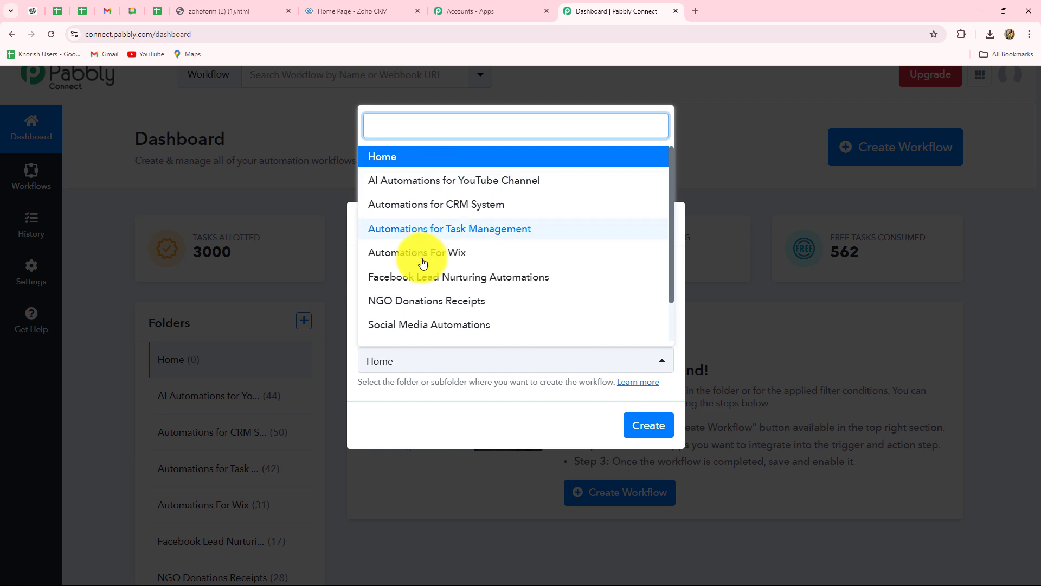
left_click(475, 211)
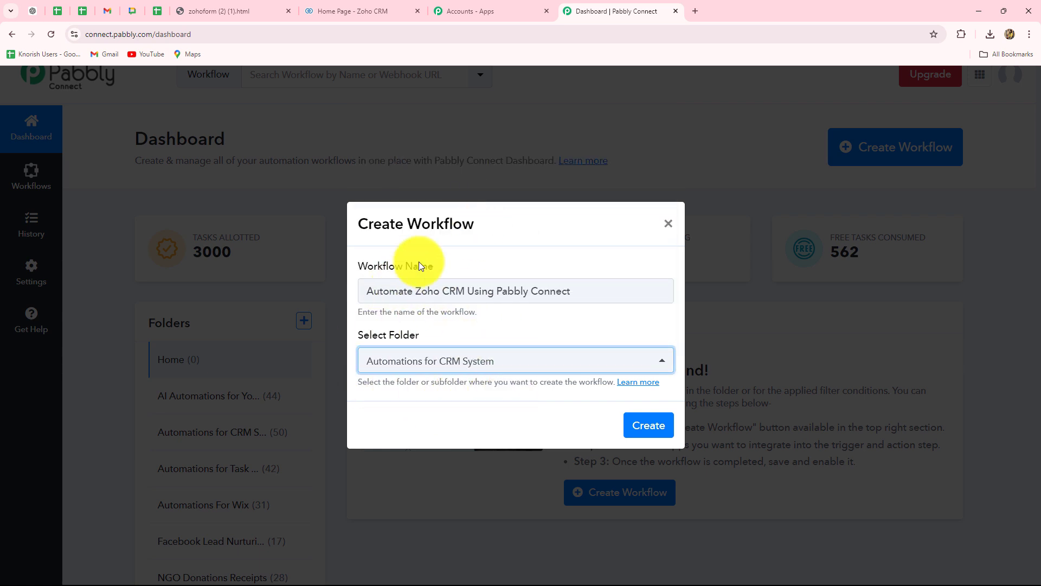
left_click(638, 429)
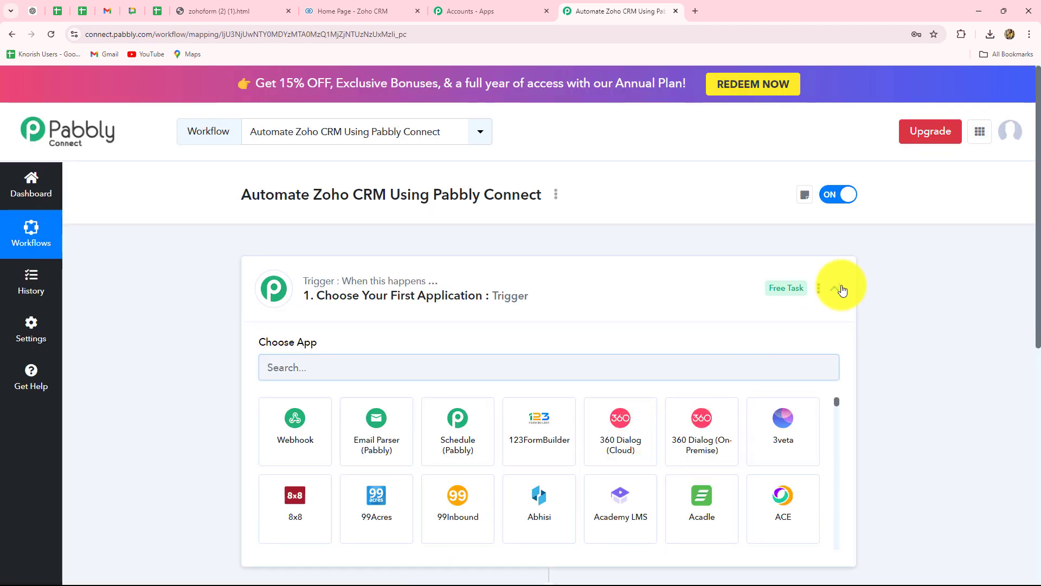
left_click(835, 288)
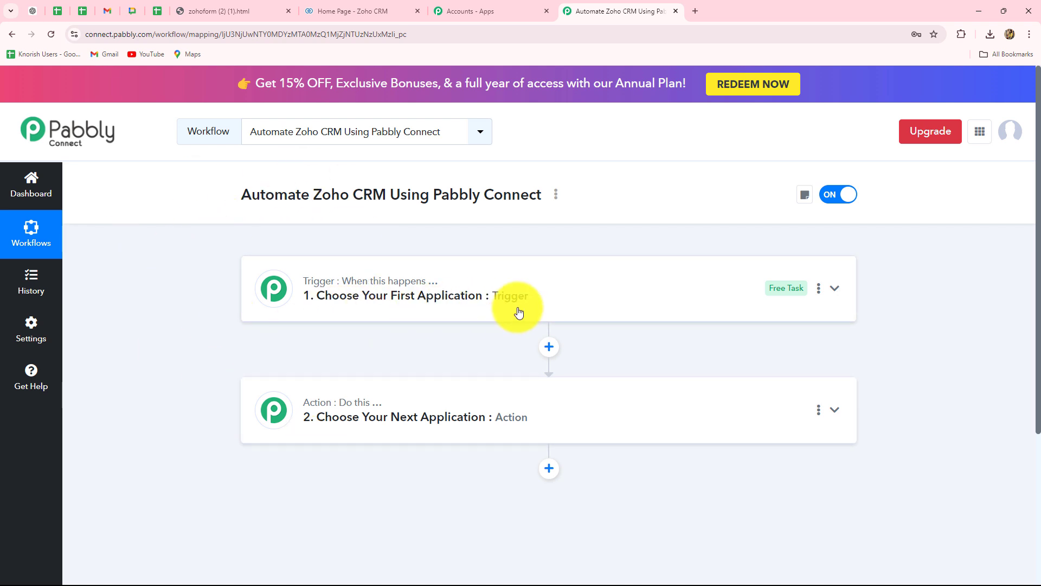
scroll(502, 423, "down", 3)
scroll(506, 426, "up", 2)
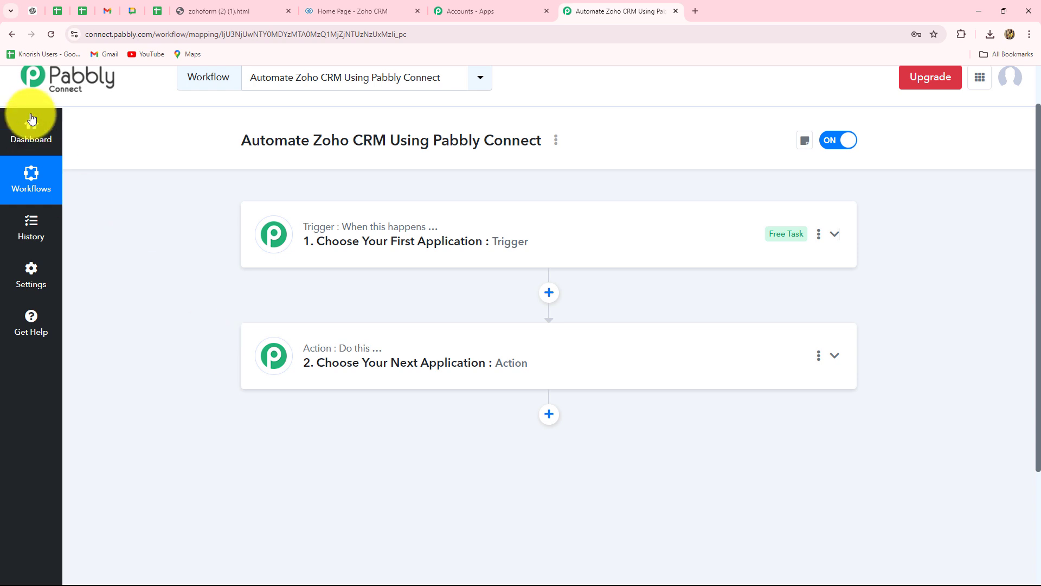
Choose Zoho CRM as the workflow's trigger app with New Module Entry (Instant) as the trigger event.
left_click(365, 231)
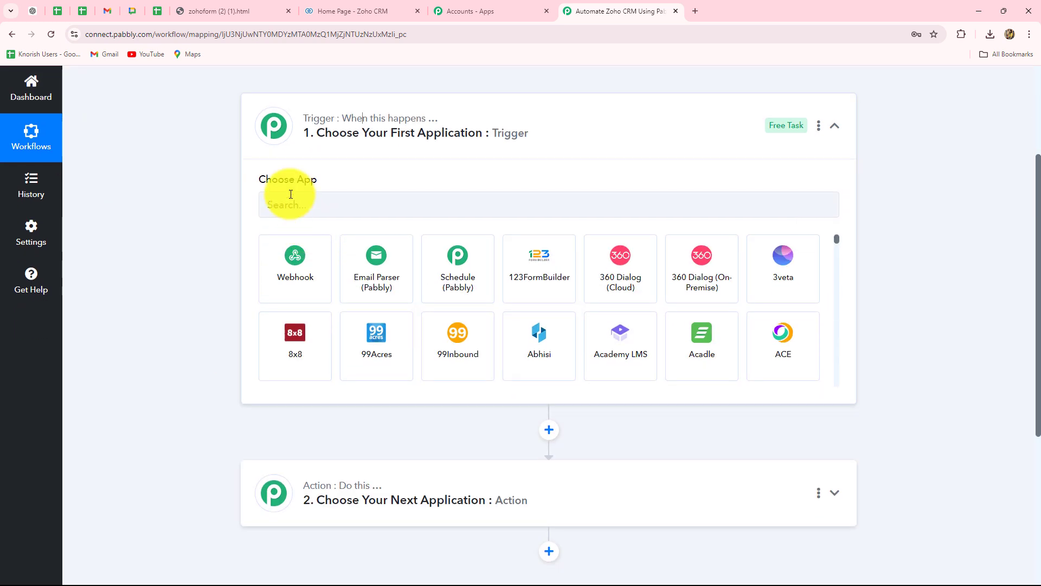
left_click(289, 200)
type("Zoho")
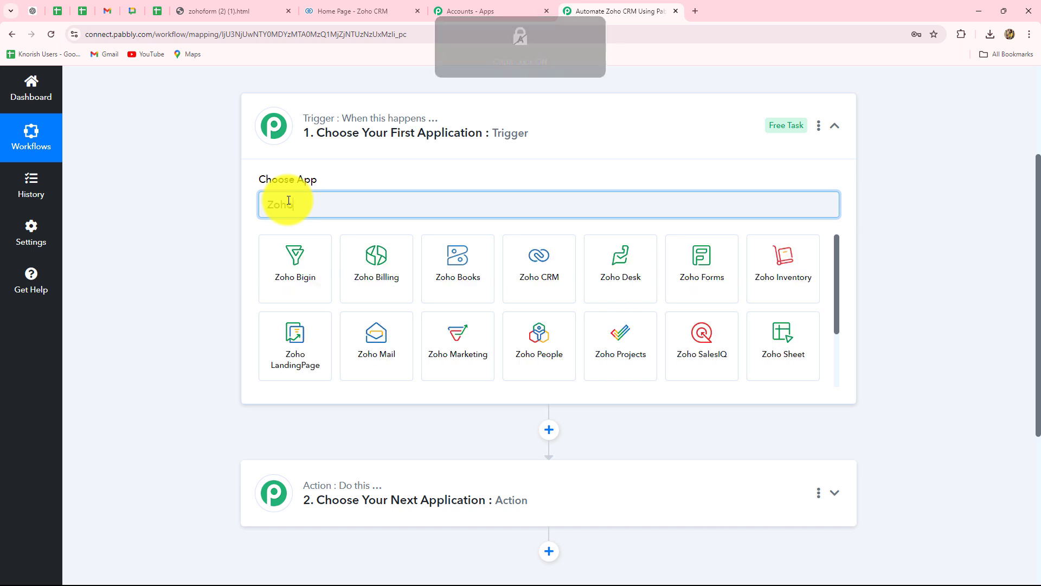
left_click(558, 284)
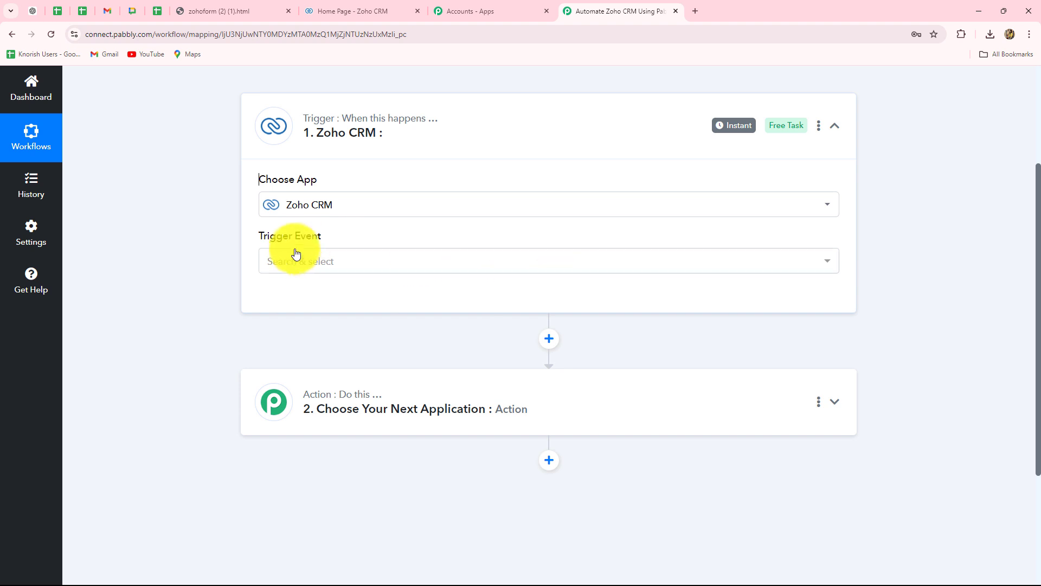
left_click(293, 265)
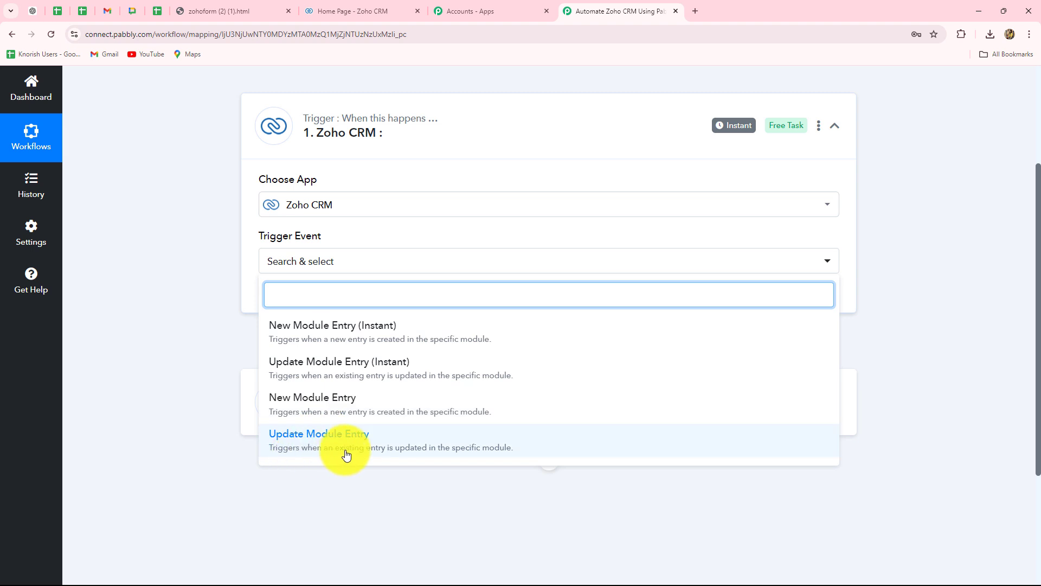
scroll(394, 383, "down", 2)
scroll(394, 379, "up", 2)
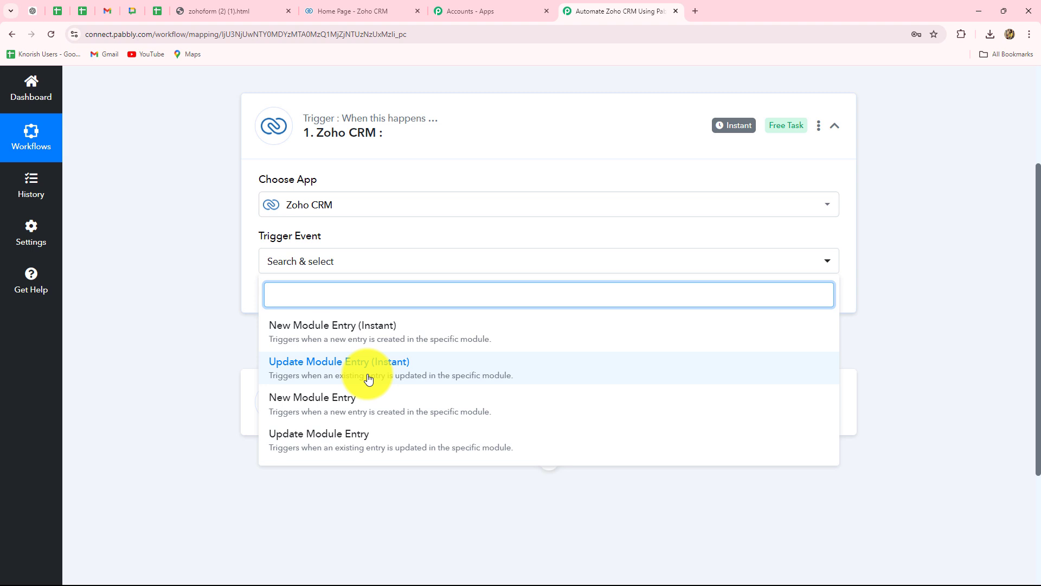
left_click(305, 328)
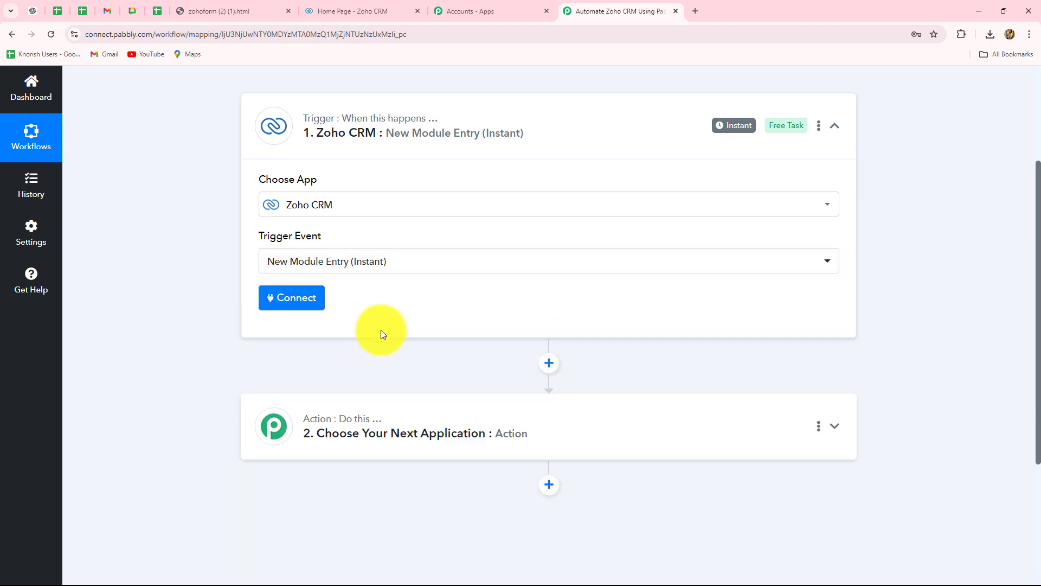
Start a new Zoho CRM connection for the trigger, keeping the connection name Zoho CRM #4.
left_click(286, 303)
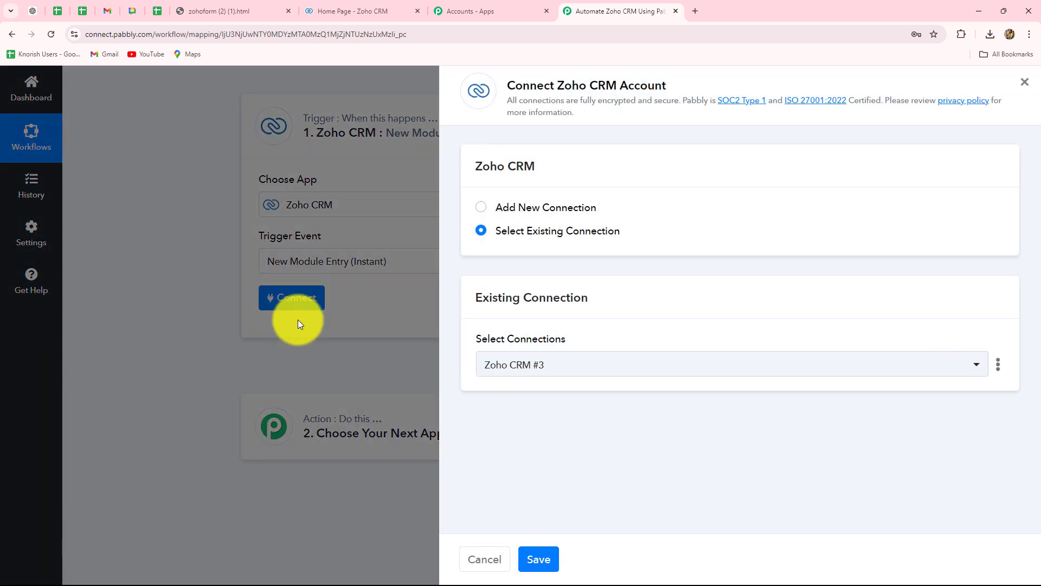
left_click(332, 8)
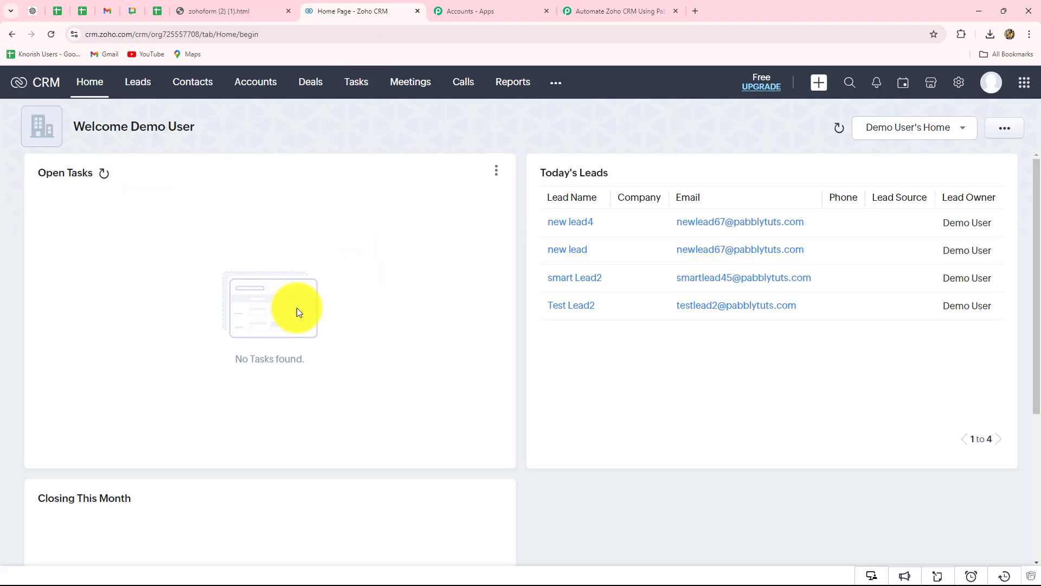
left_click(623, 11)
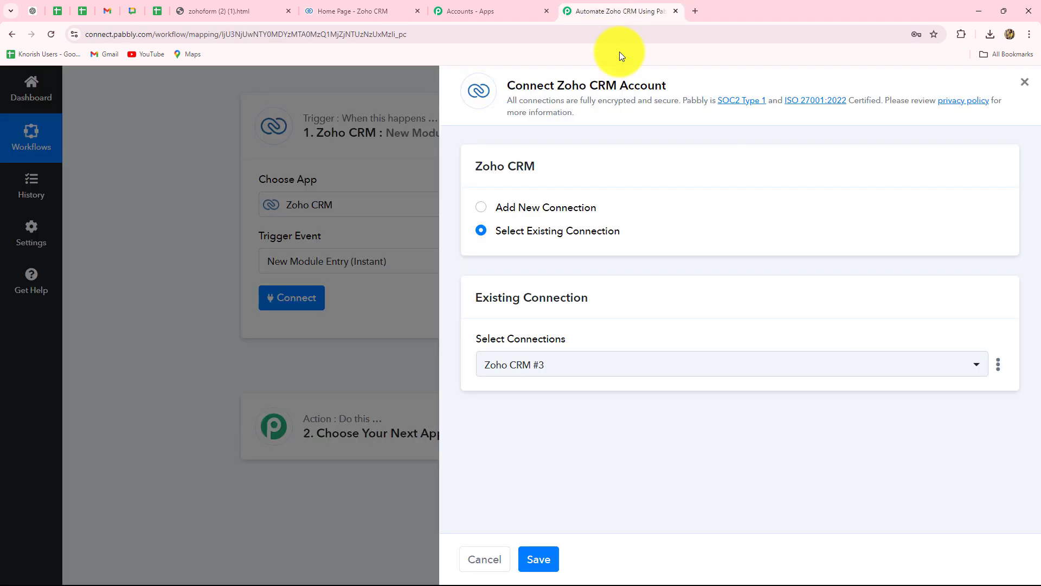
left_click(482, 209)
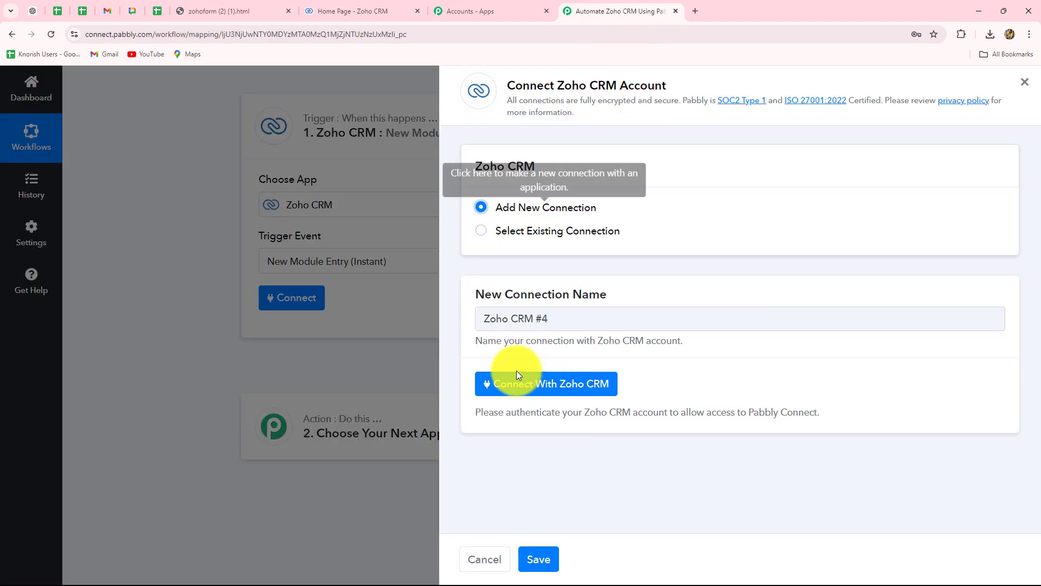
left_click(577, 390)
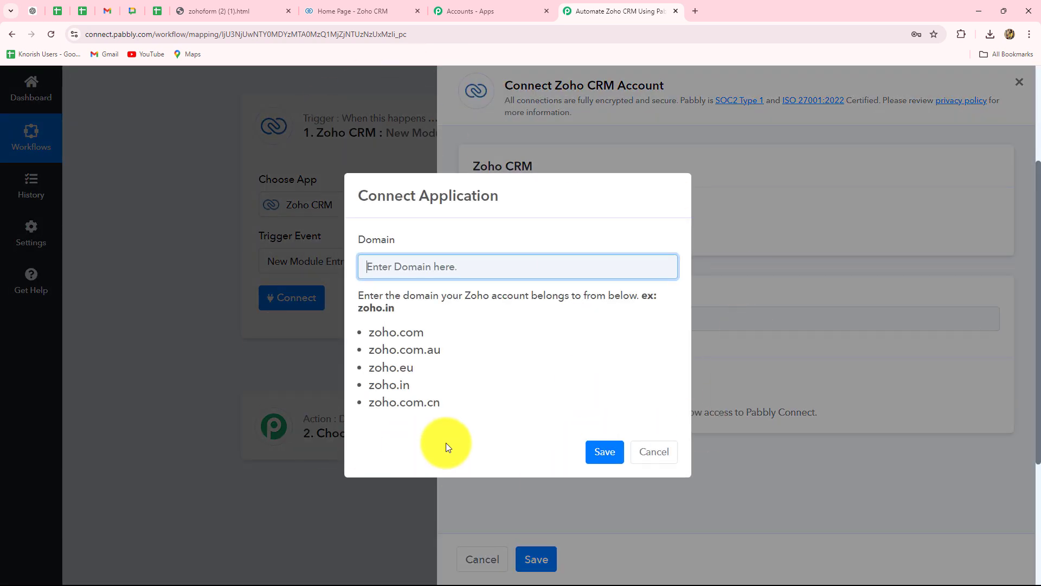
Copy the domain zoho.com from the Zoho CRM page's address and save it as the connection's domain.
left_click_drag(369, 325, 492, 394)
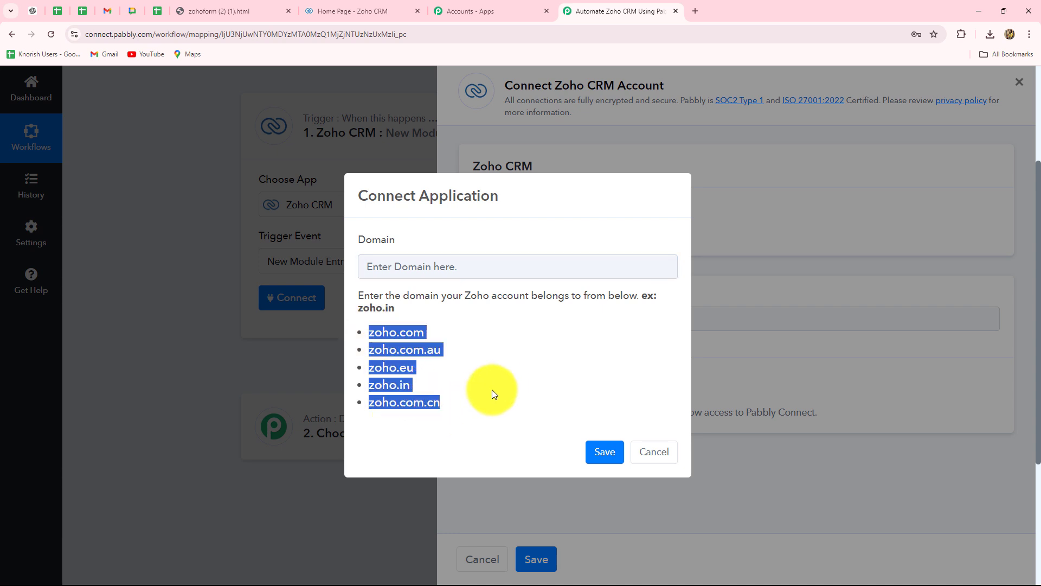
left_click(503, 359)
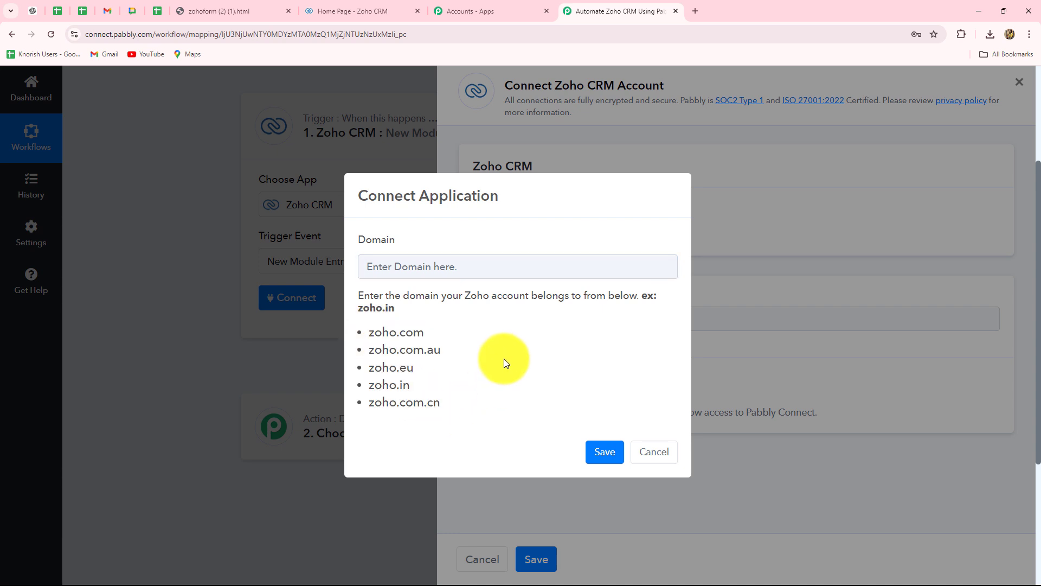
left_click(399, 10)
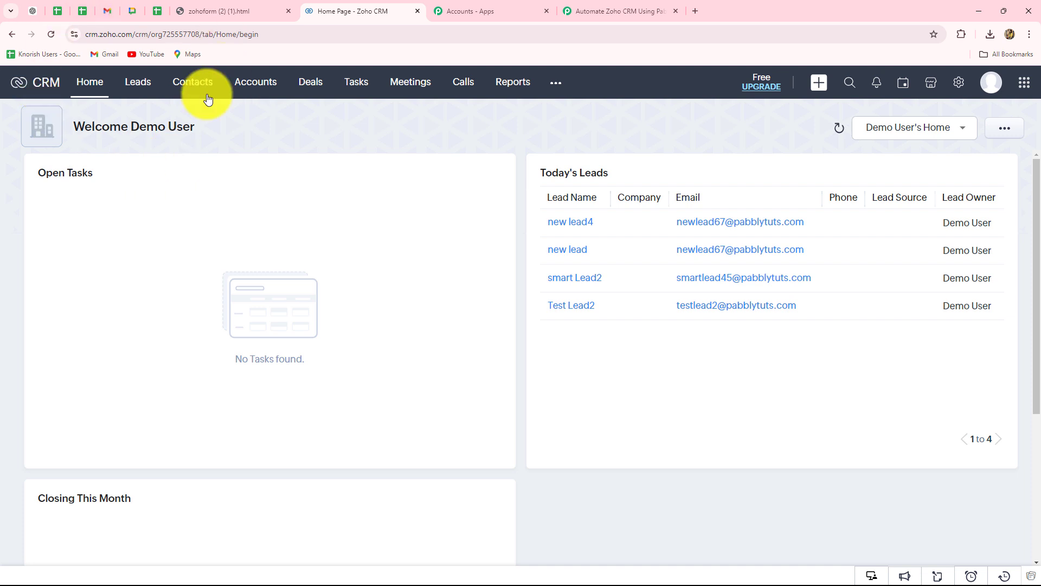
left_click_drag(133, 35, 99, 39)
key("ctrl+c")
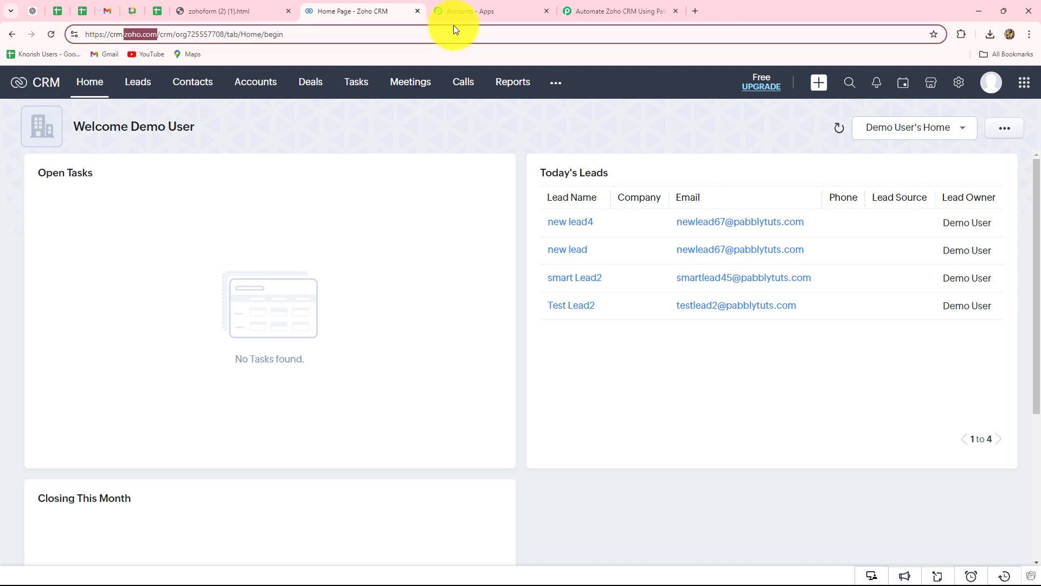
left_click(648, 8)
left_click(401, 278)
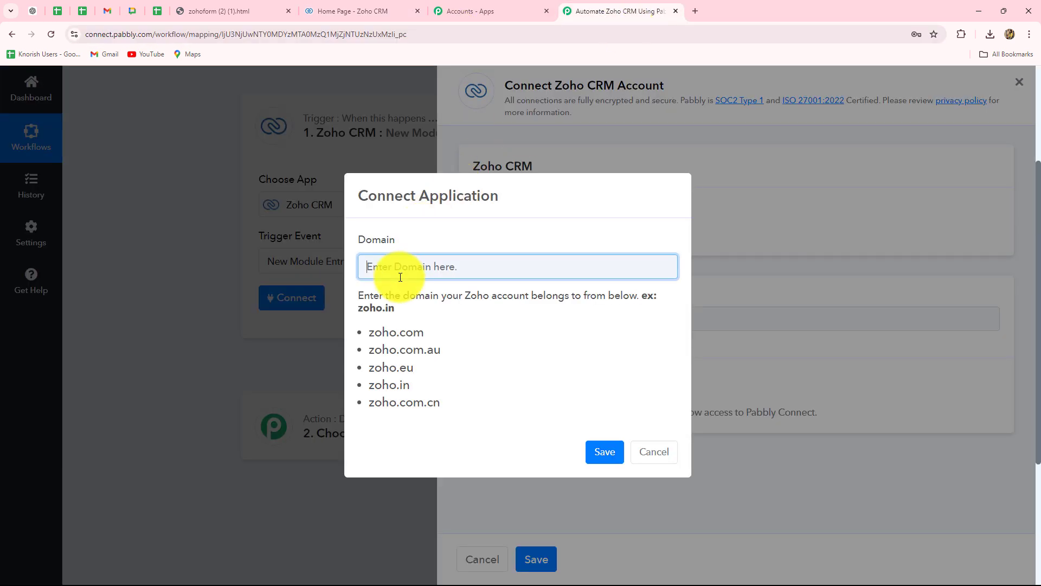
key("ctrl+v")
left_click(486, 346)
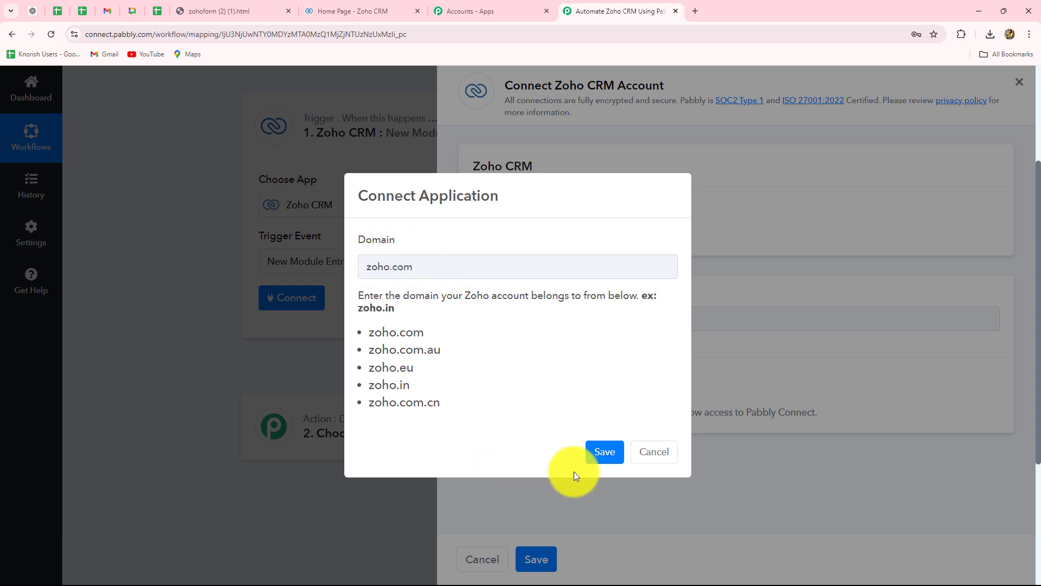
left_click(605, 452)
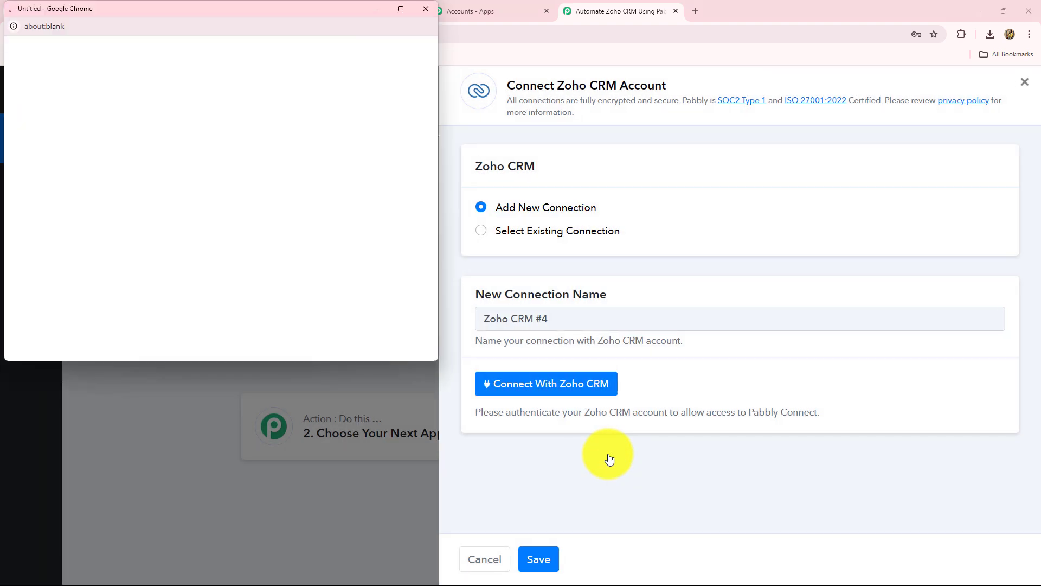
Review the requested permissions and grant Pabbly Connect access to the Zoho CRM account.
left_click_drag(46, 128, 194, 129)
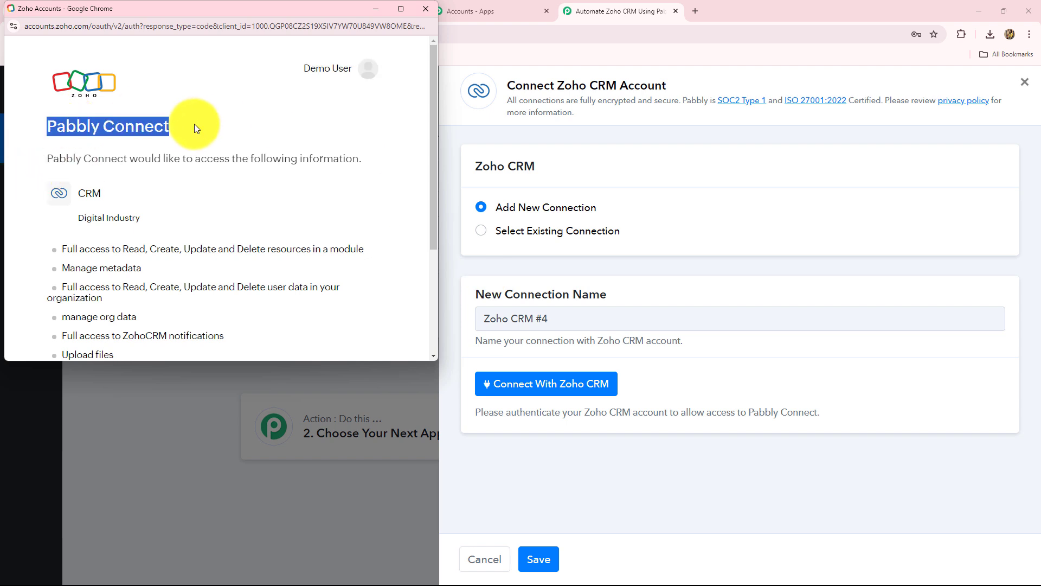
scroll(234, 193, "down", 3)
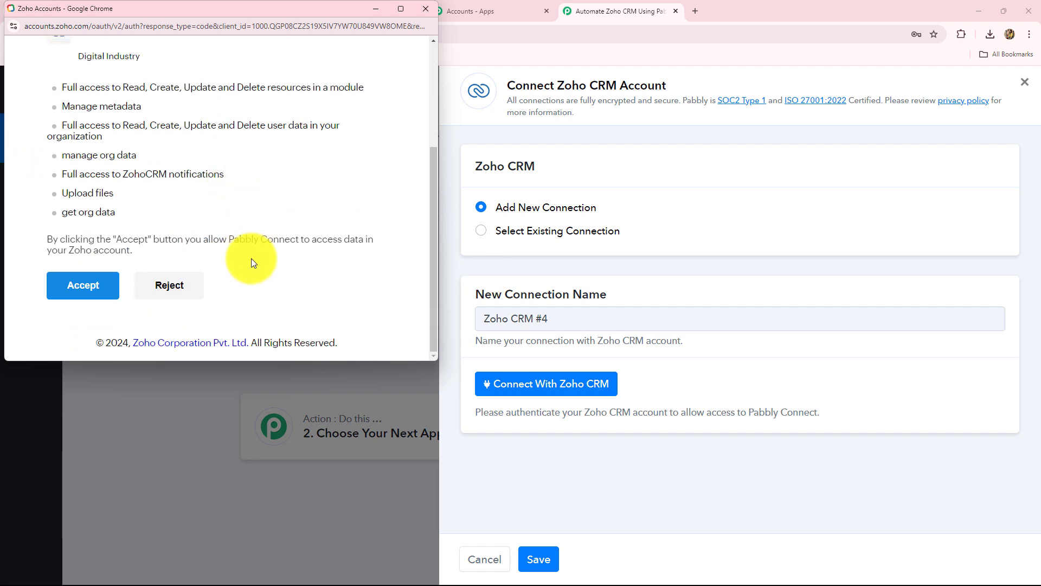
left_click(85, 284)
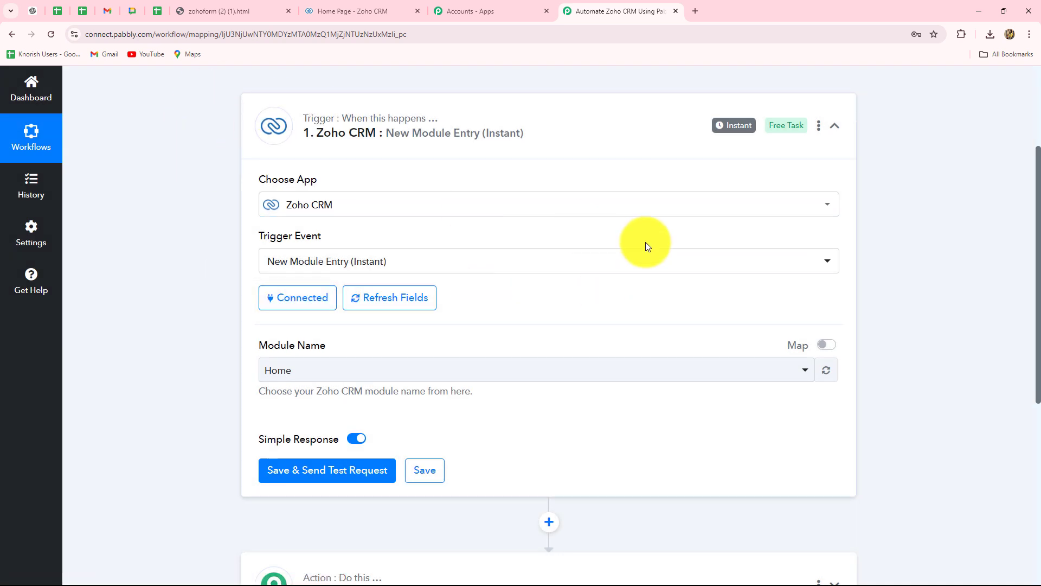
Set the trigger's module to Leads and save it with a test request so it waits for a webhook response.
scroll(646, 247, "down", 3)
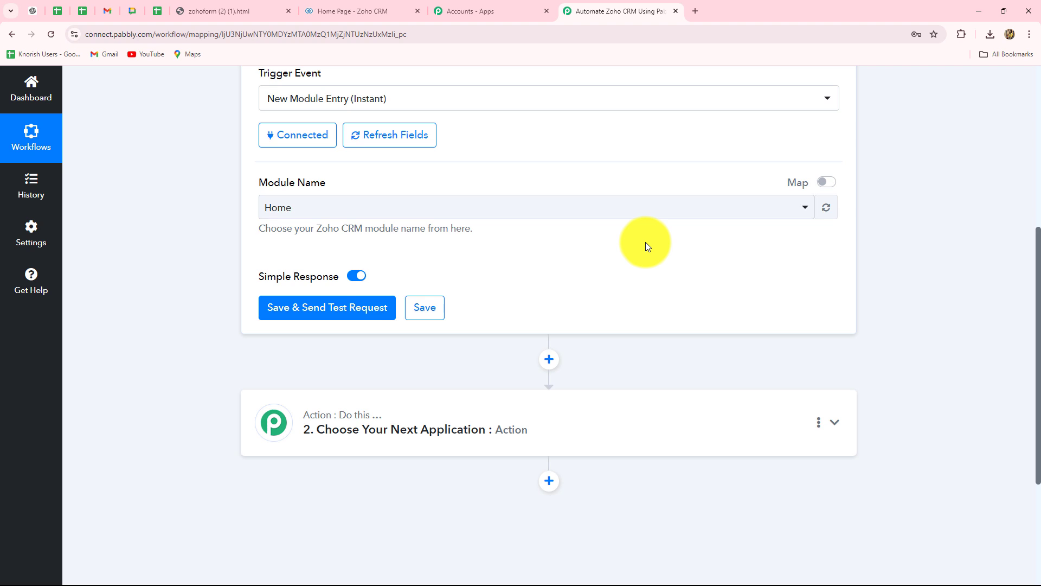
left_click(318, 208)
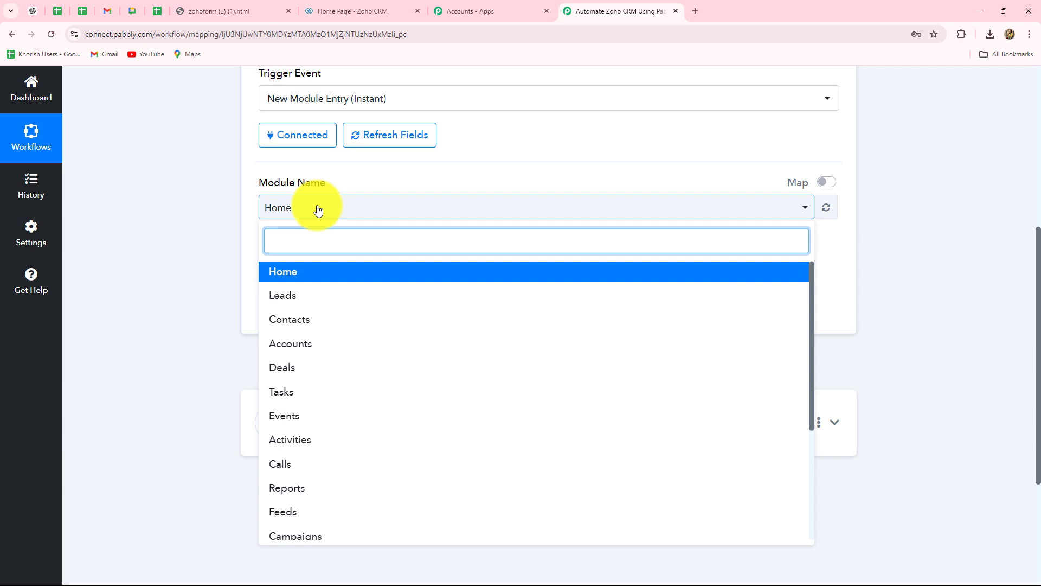
left_click(323, 299)
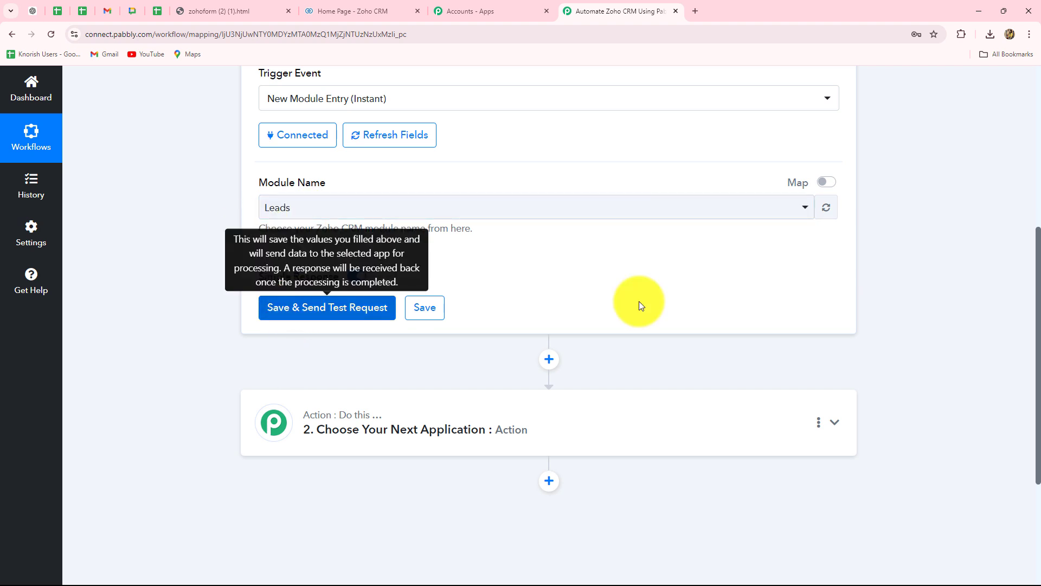
left_click(383, 316)
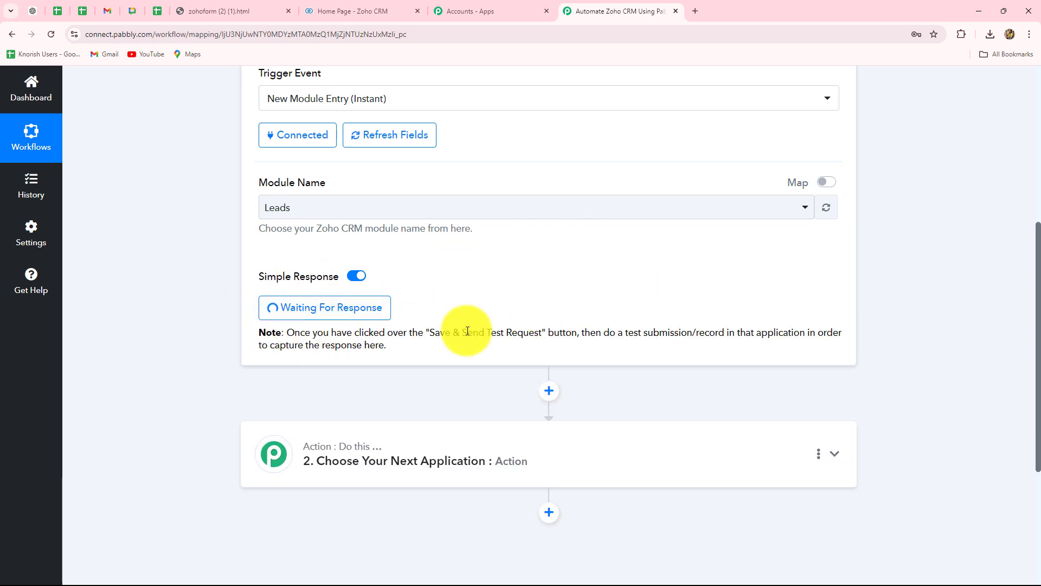
scroll(566, 331, "up", 4)
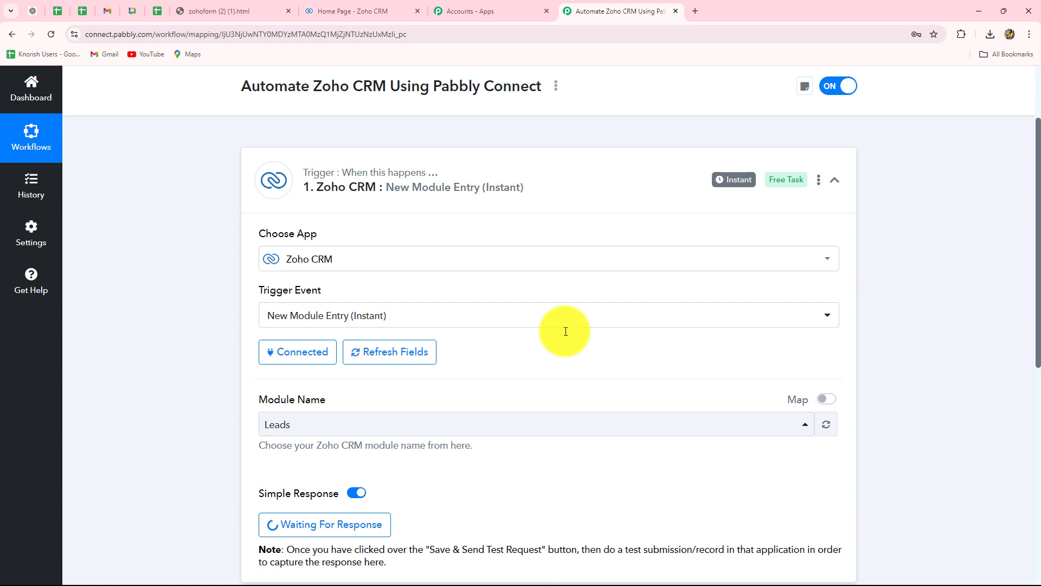
scroll(617, 268, "down", 4)
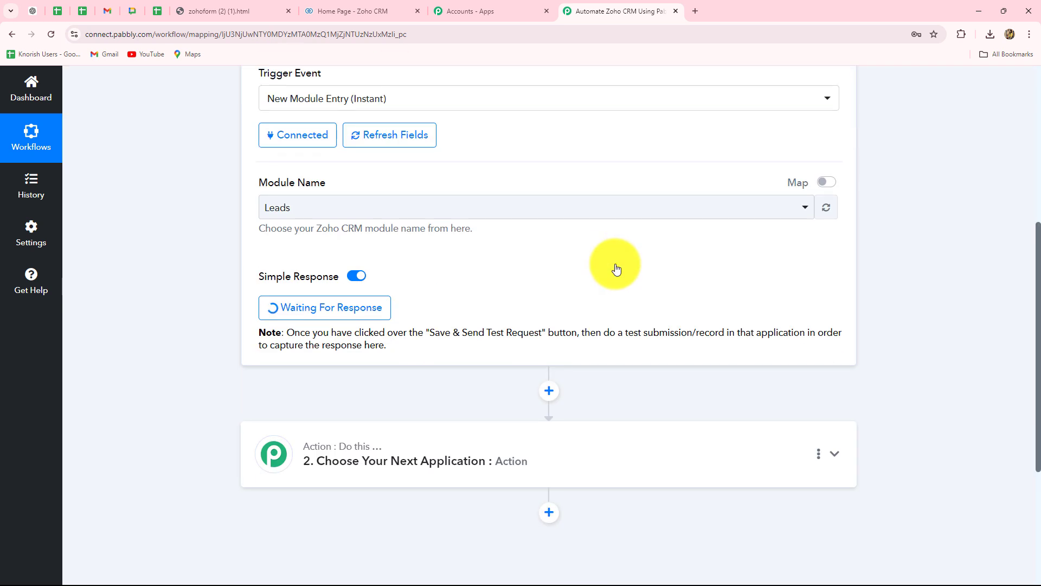
Switch to the Zoho contact form and fill in the test lead's first name and last name.
left_click(349, 11)
left_click(213, 12)
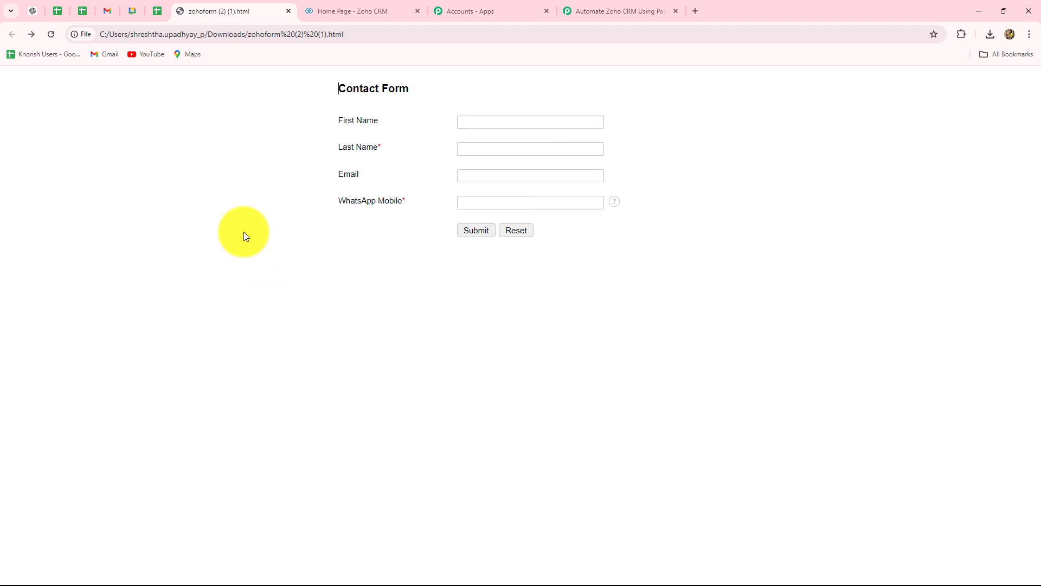
left_click(608, 10)
left_click(393, 11)
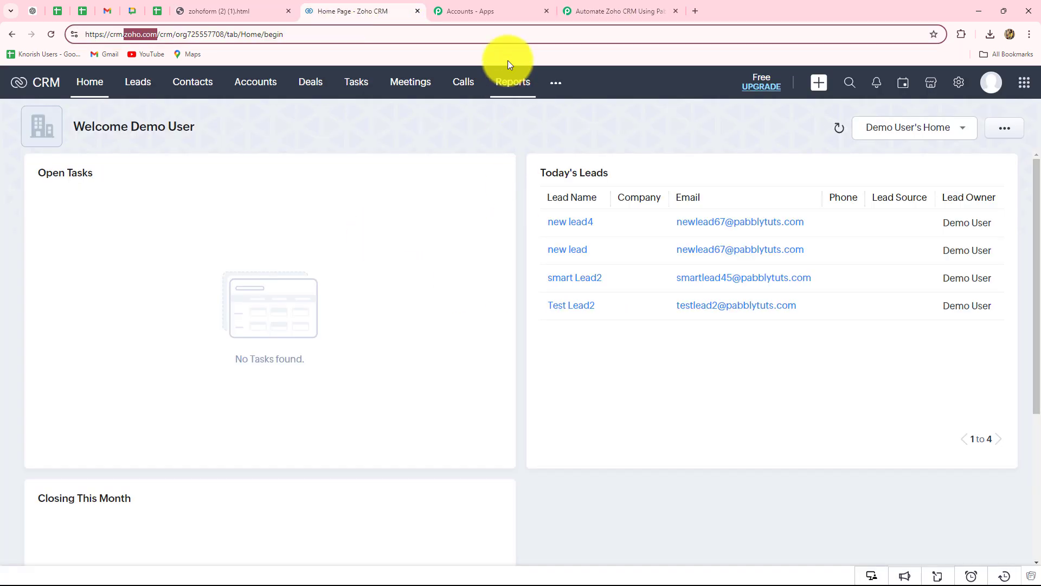
left_click(253, 10)
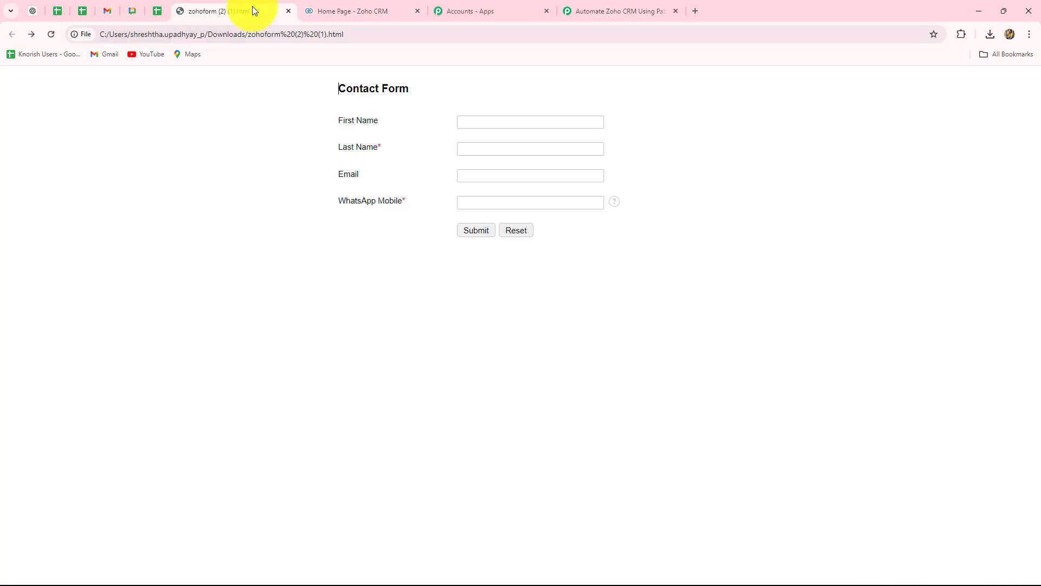
left_click(475, 123)
type("Demo")
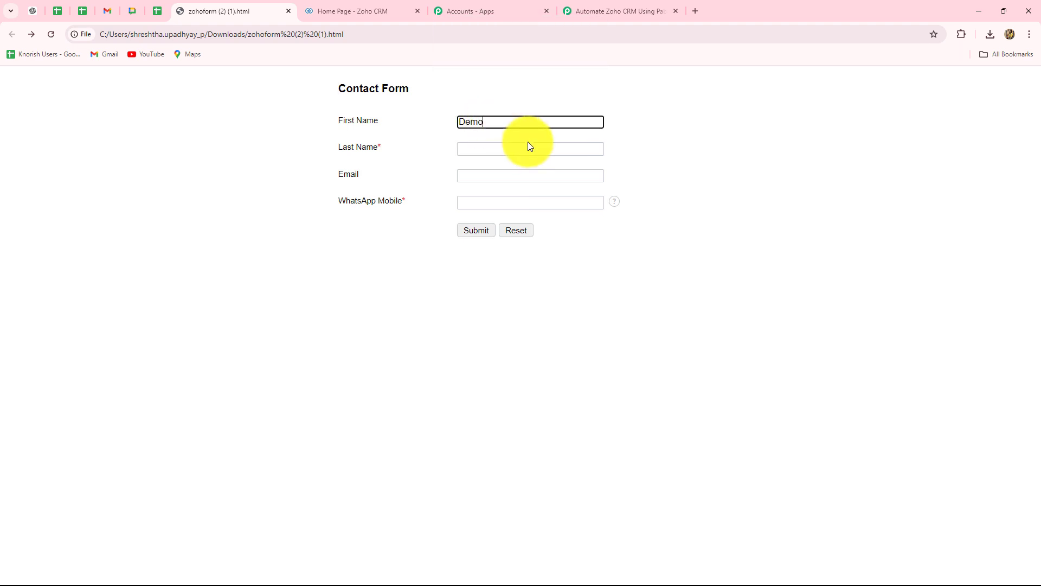
left_click(503, 152)
key("Caps_Lock")
type("Lead")
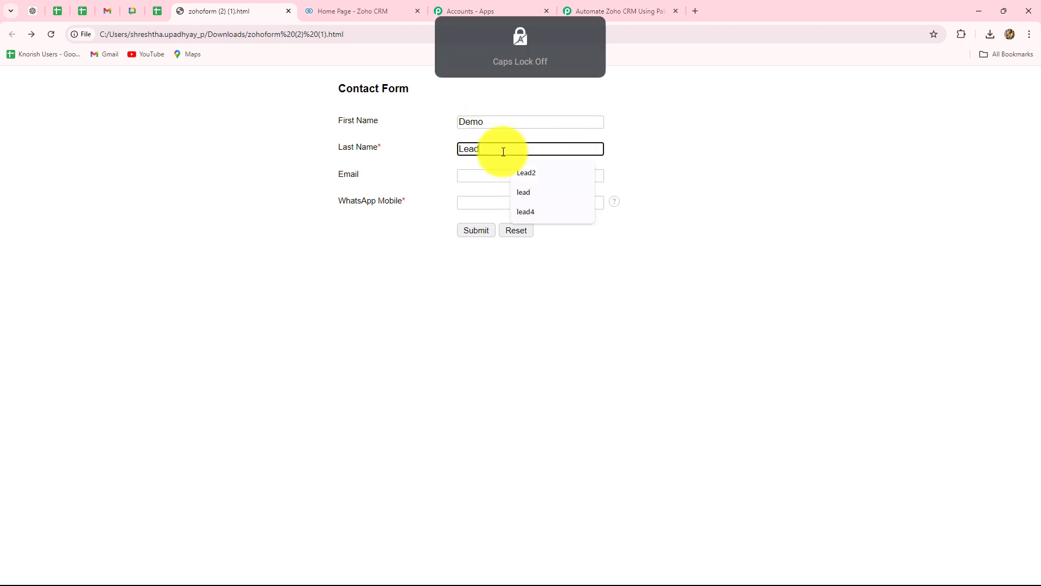
Fill in the test lead's email and WhatsApp mobile number, and submit the contact form.
left_click(465, 176)
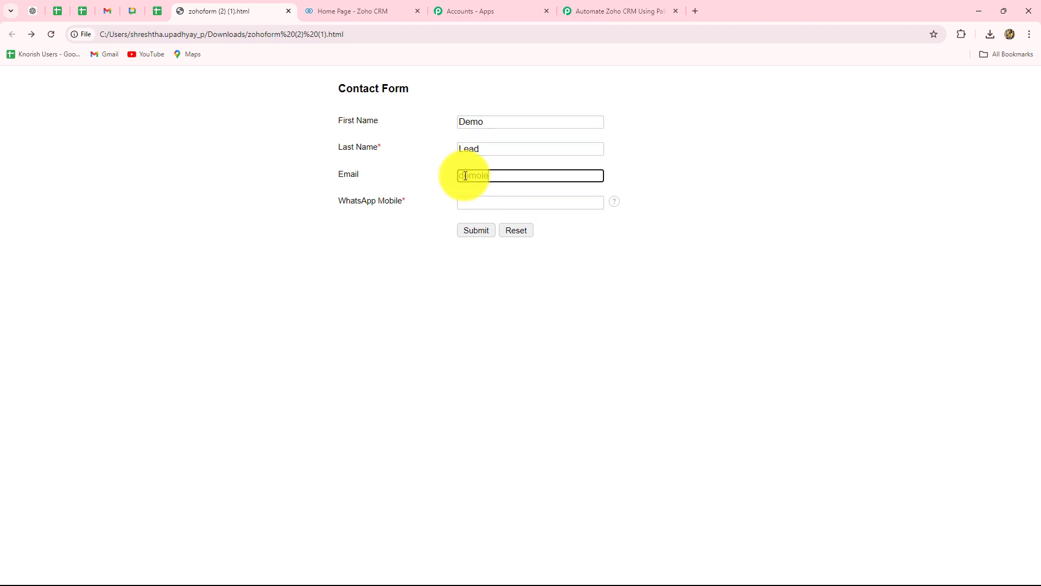
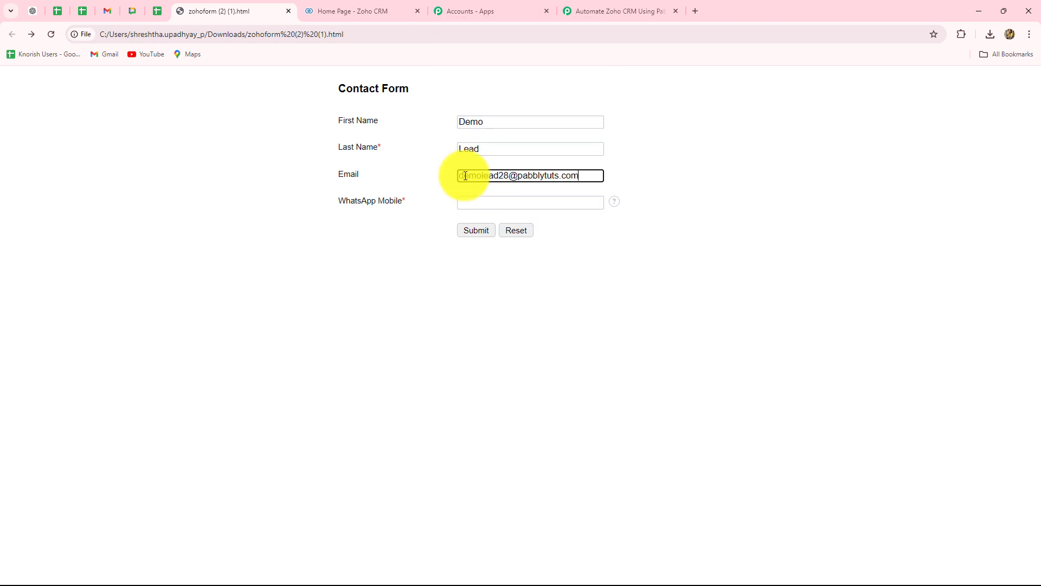
left_click(503, 205)
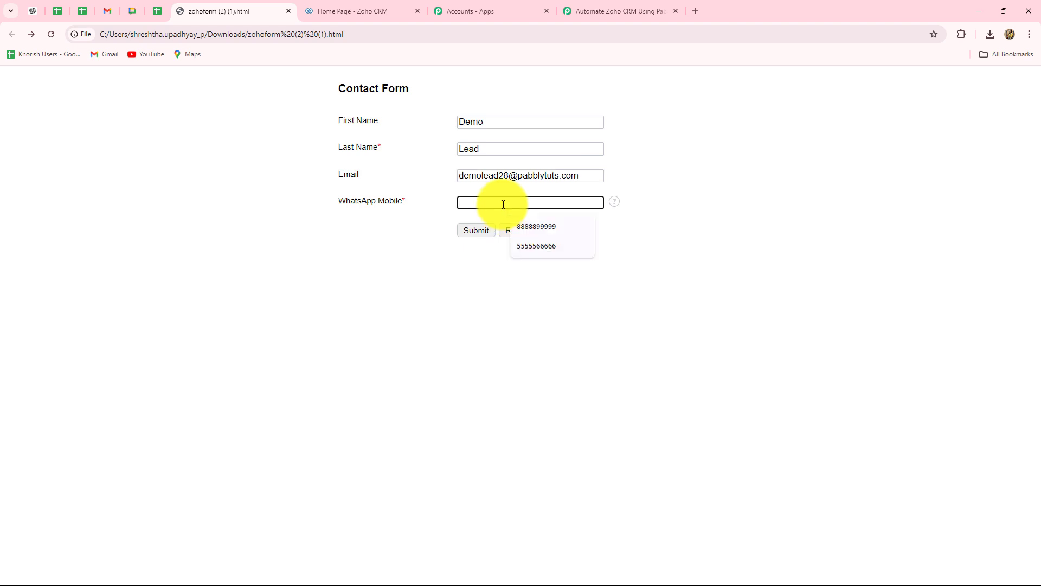
type("8888866666")
left_click(476, 231)
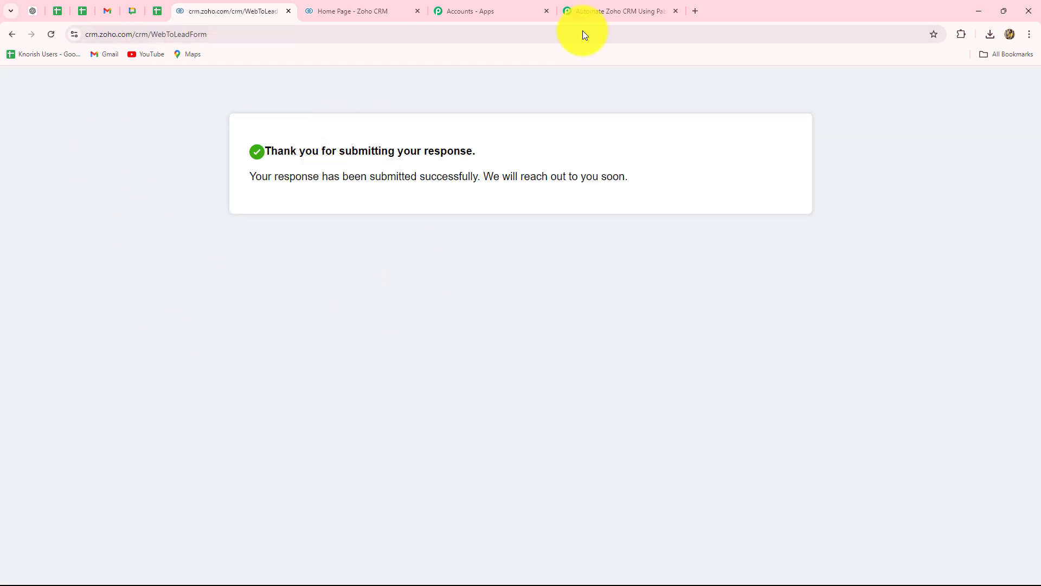
Return to the Pabbly Connect workflow and examine the captured lead's email, ID, created time and full name in the received response.
left_click(628, 11)
scroll(981, 208, "down", 2)
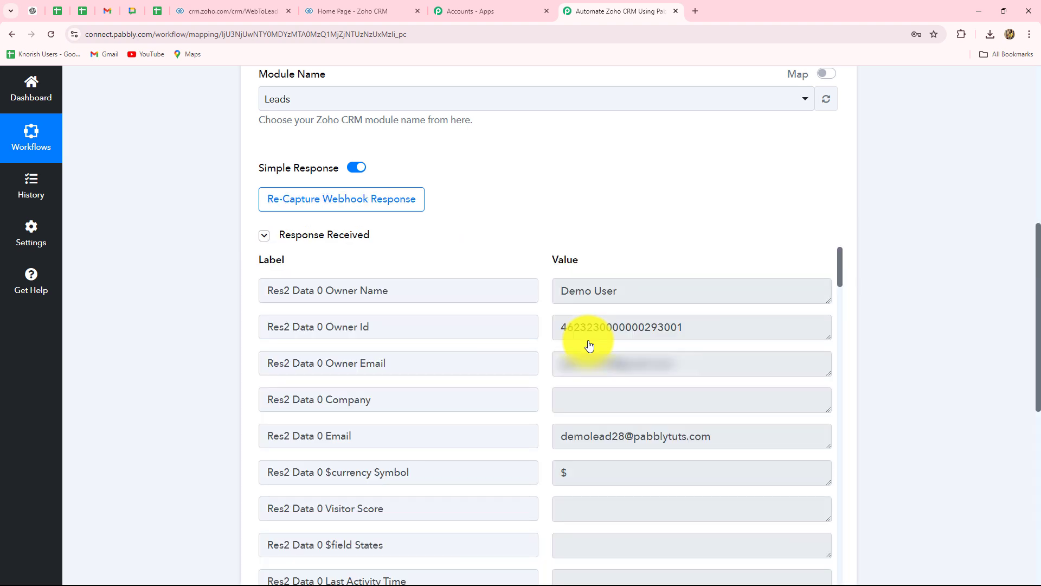
scroll(1032, 339, "down", 3)
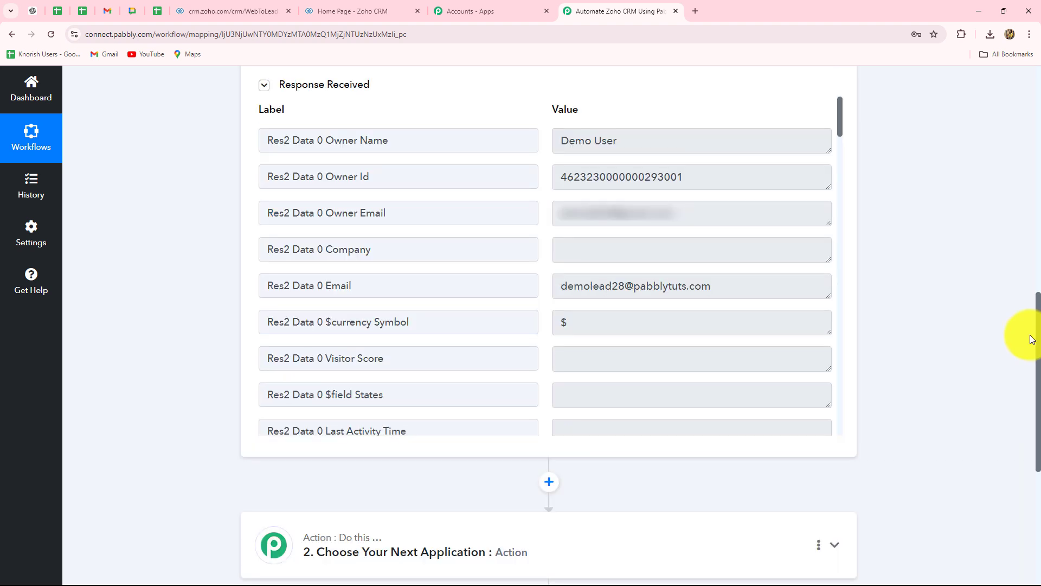
scroll(723, 217, "down", 5)
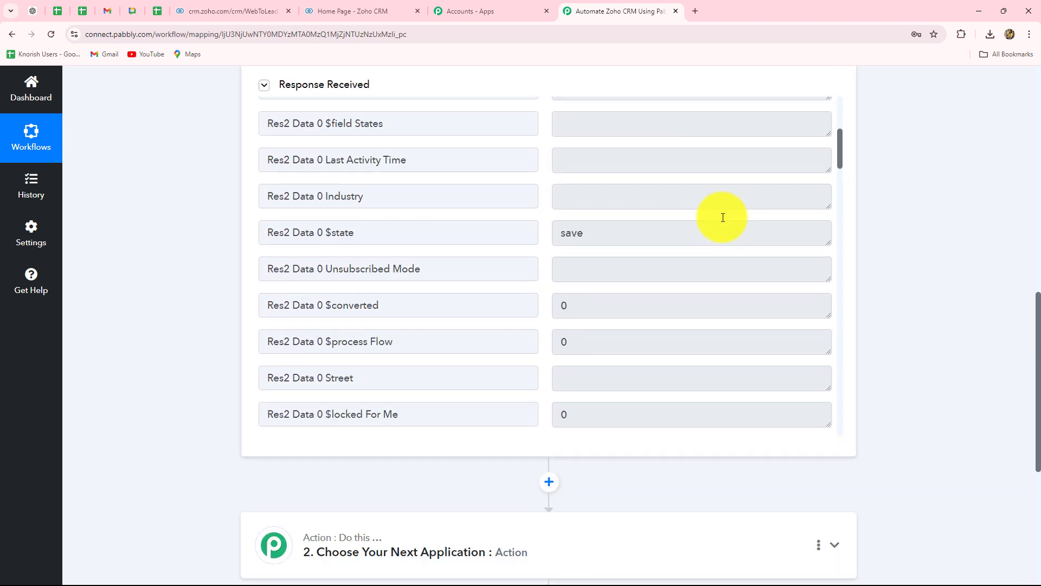
scroll(723, 217, "up", 2)
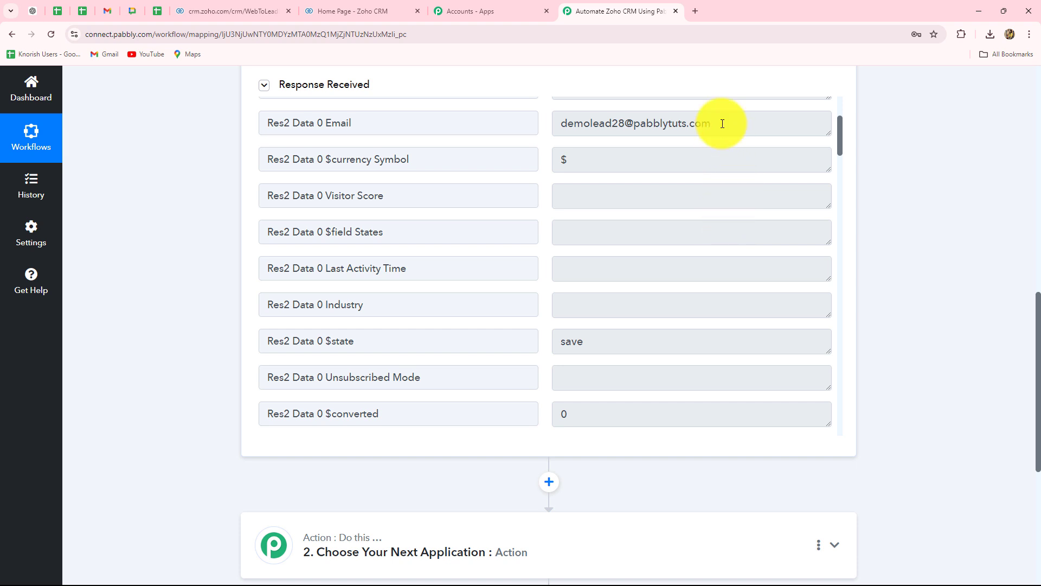
left_click_drag(723, 124, 563, 122)
scroll(613, 258, "down", 4)
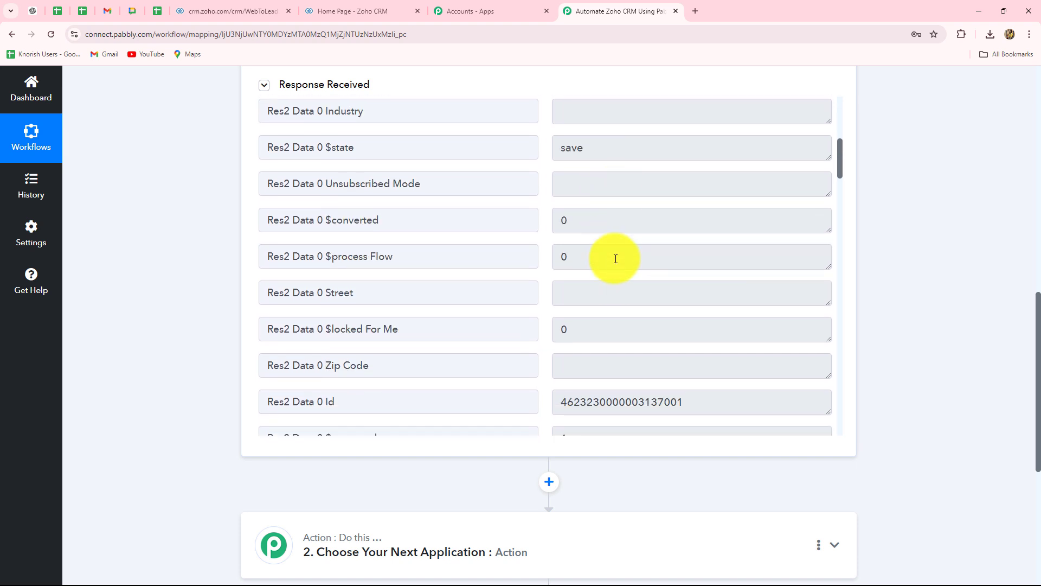
scroll(616, 258, "down", 7)
scroll(615, 259, "up", 2)
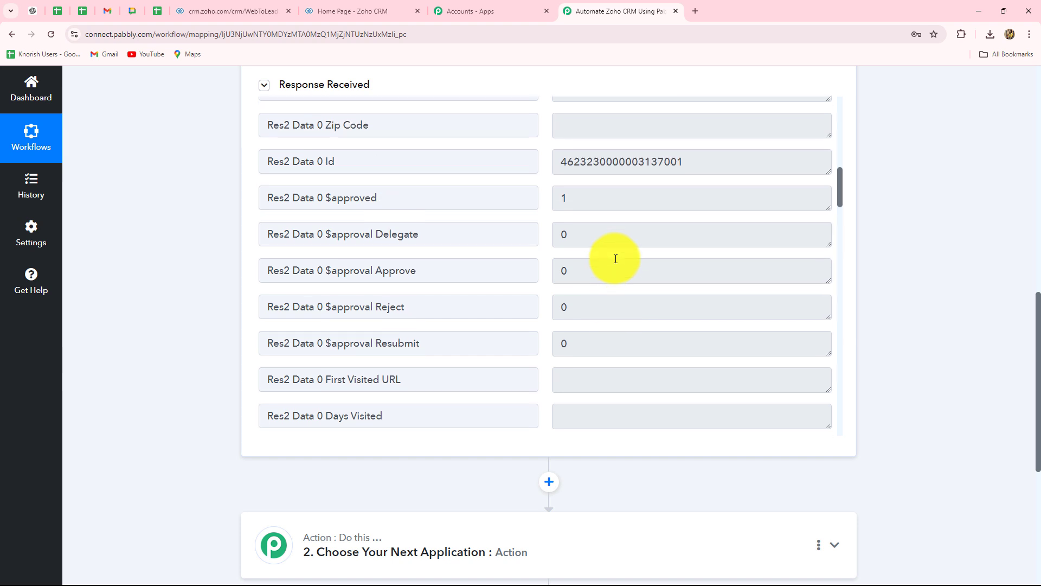
double_click(694, 162)
scroll(651, 263, "down", 5)
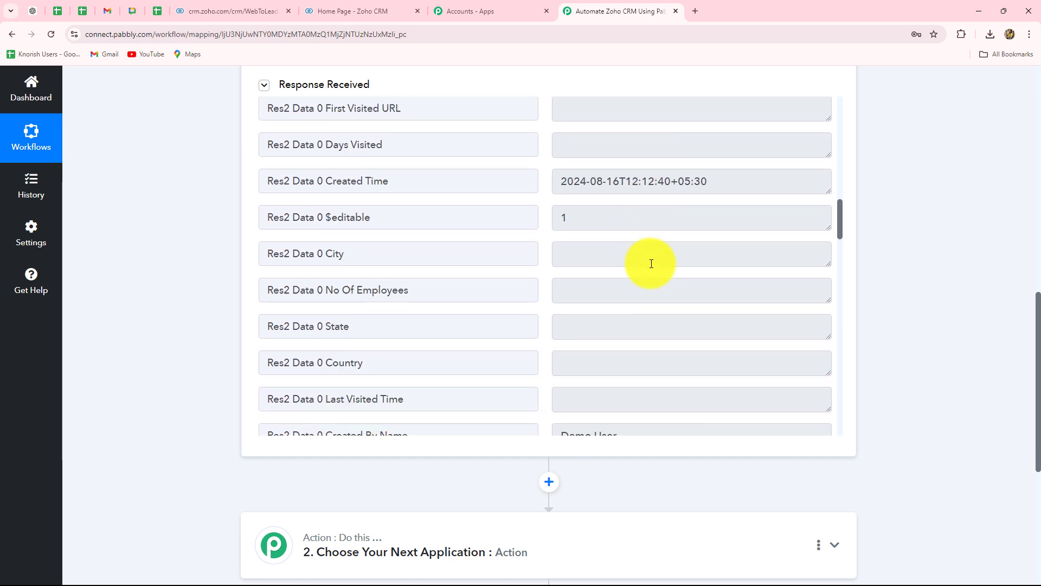
left_click_drag(739, 182, 497, 179)
scroll(646, 285, "down", 4)
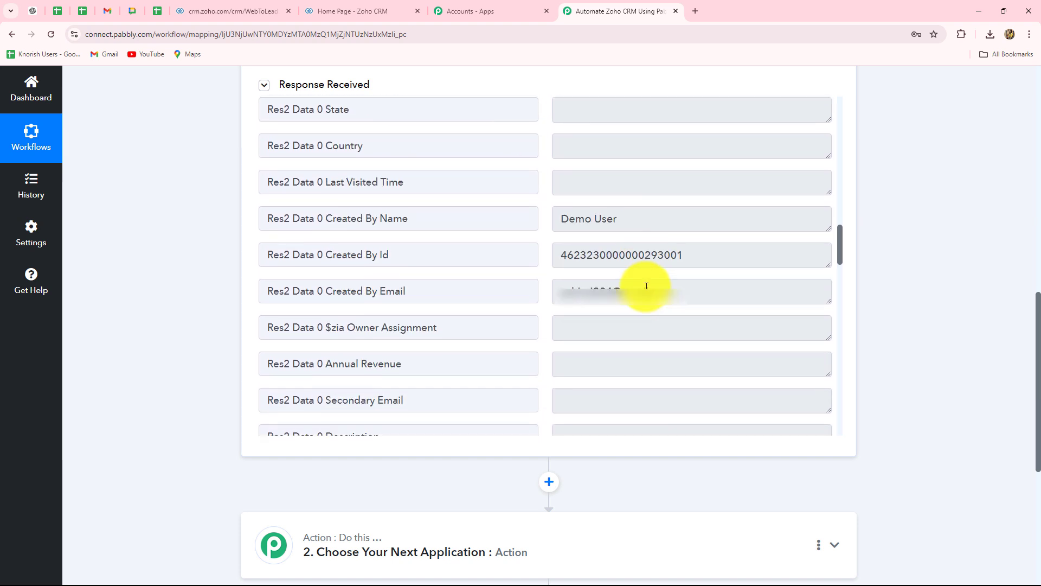
scroll(646, 286, "down", 10)
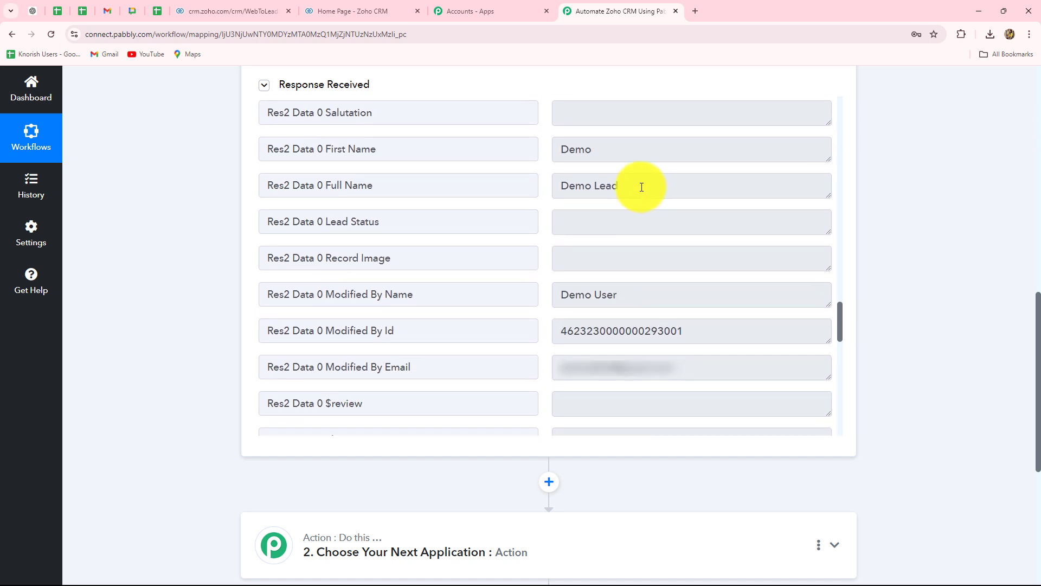
triple_click(642, 187)
scroll(651, 353, "down", 10)
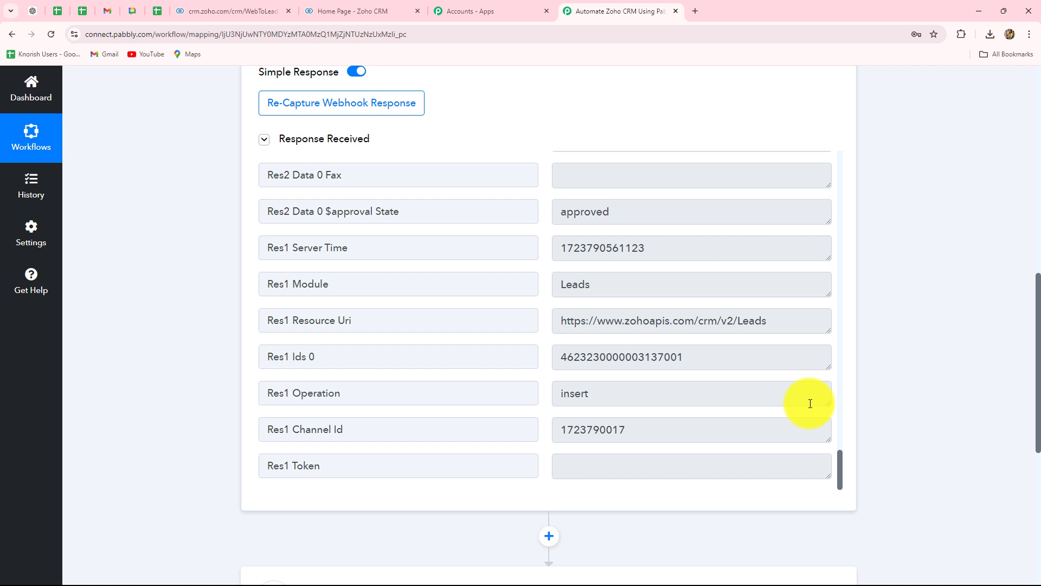
Check Zoho CRM's Leads list for the newly submitted lead and go back to the Pabbly Connect workflow.
left_click(343, 7)
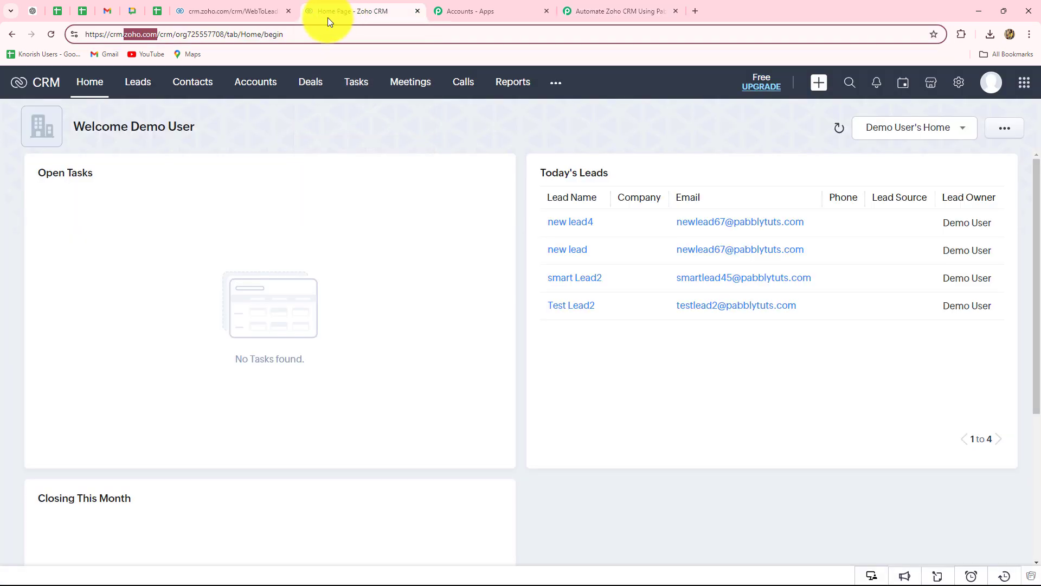
left_click(137, 81)
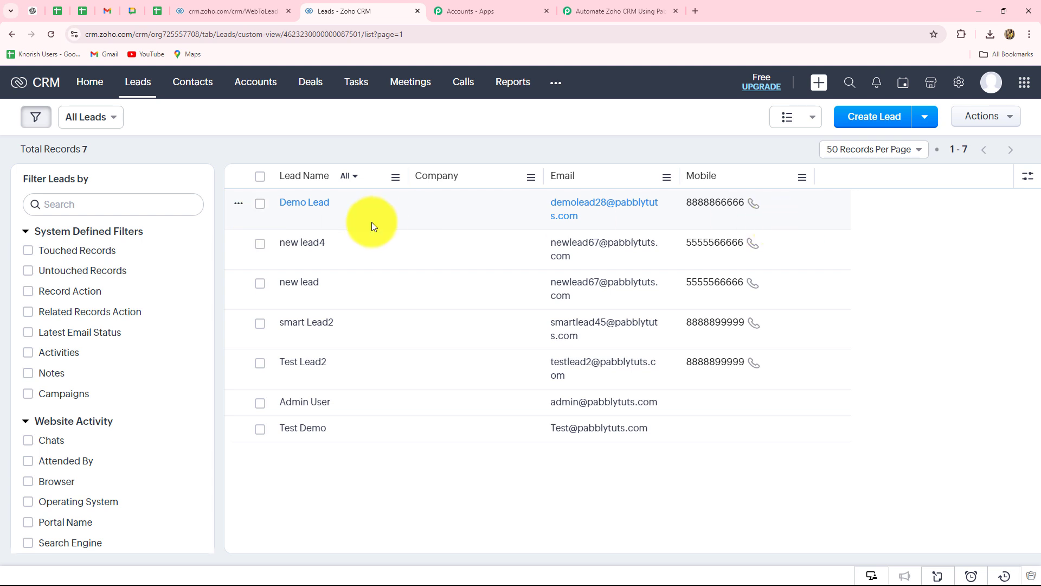
left_click(621, 11)
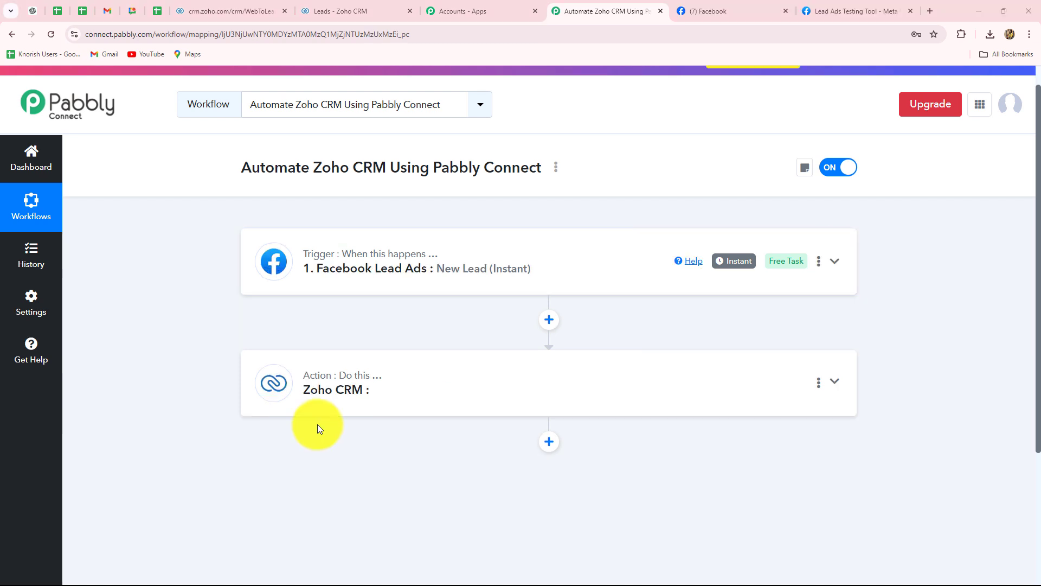
Look over the Prime Properties page on Facebook and return to the Pabbly Connect workflow.
left_click(740, 11)
scroll(693, 363, "down", 3)
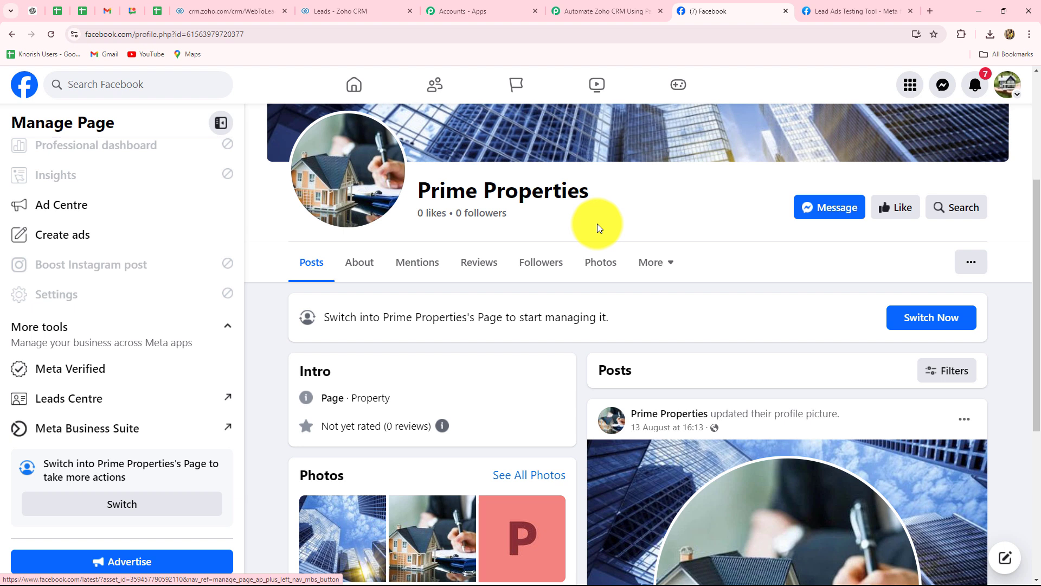
left_click(588, 12)
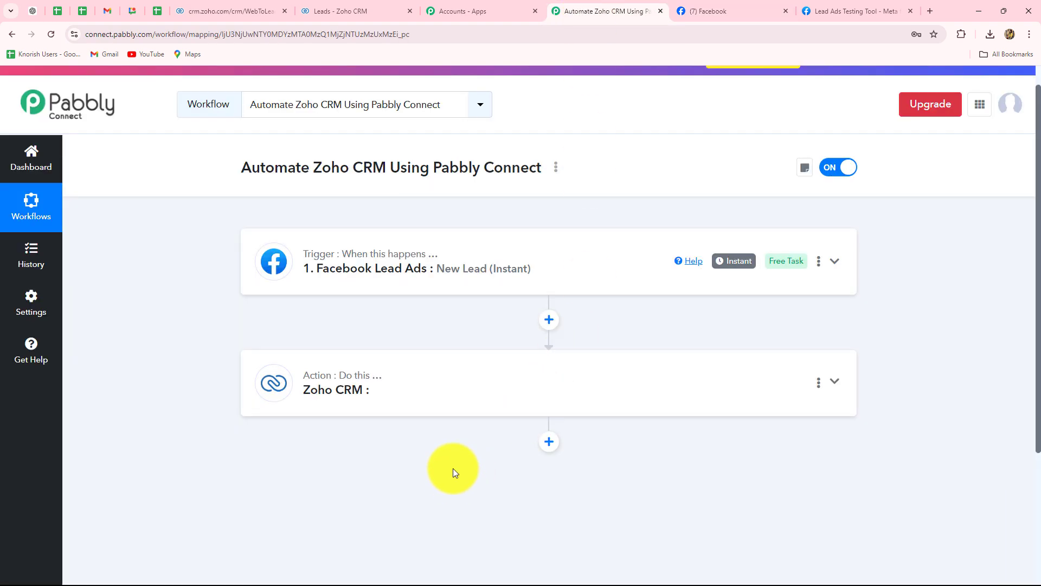
Examine the property type, email, full name and phone number in the Facebook Lead Ads trigger's received response, and glance at Zoho CRM's Leads page.
scroll(453, 464, "down", 1)
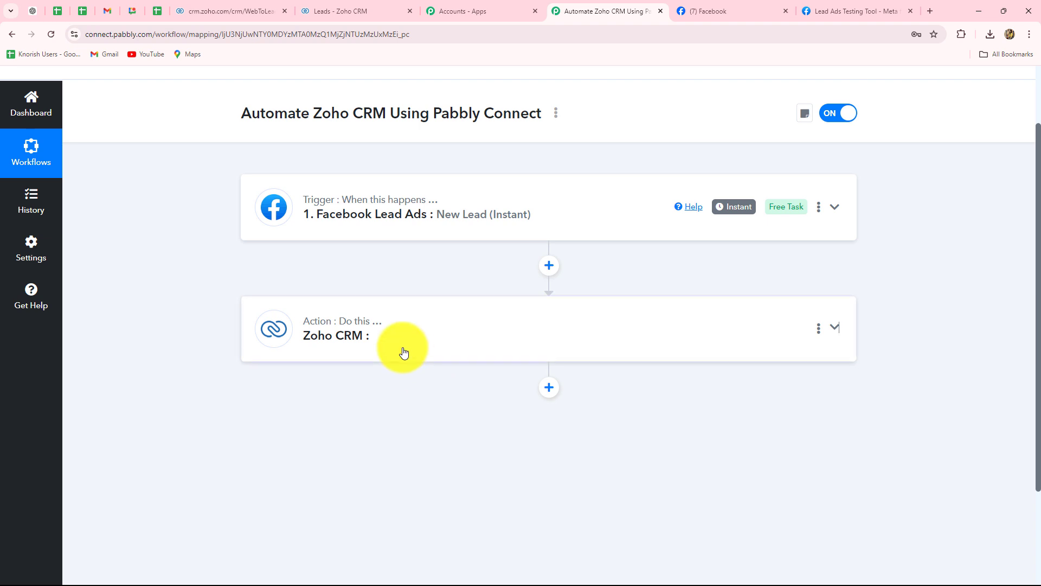
left_click(393, 360)
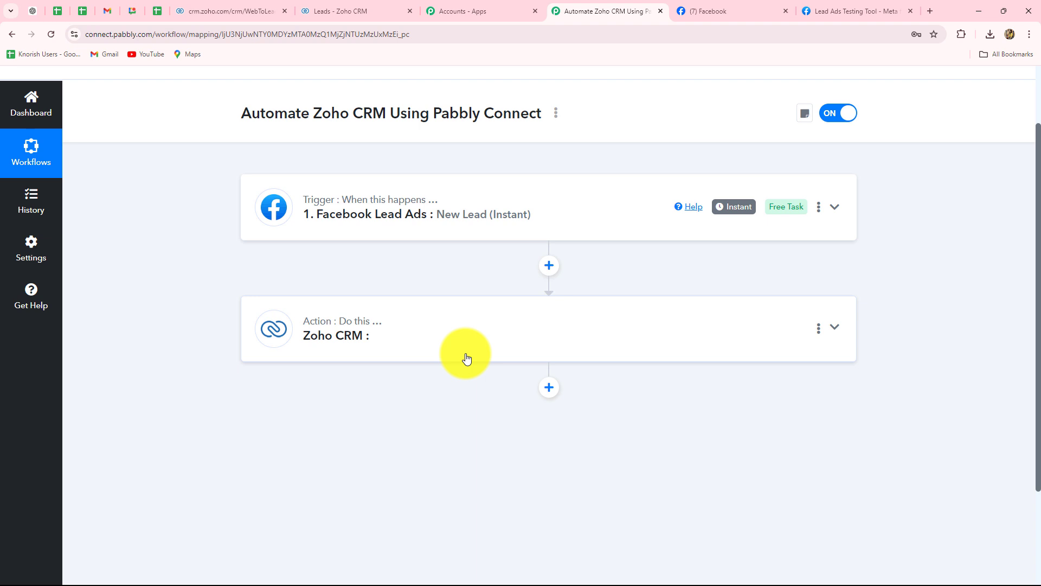
left_click(460, 214)
scroll(448, 247, "down", 10)
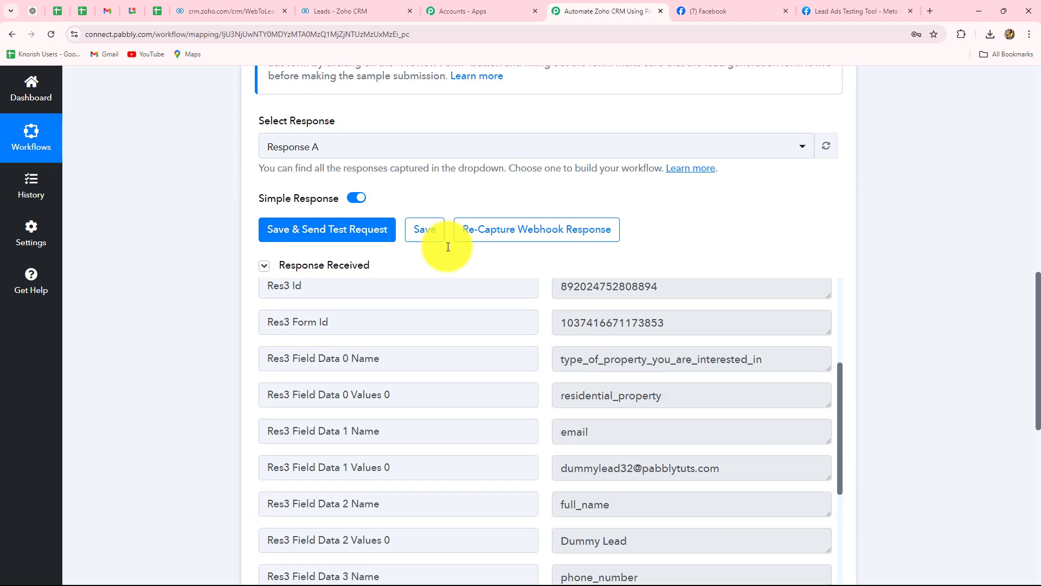
scroll(472, 255, "down", 2)
scroll(787, 337, "up", 4)
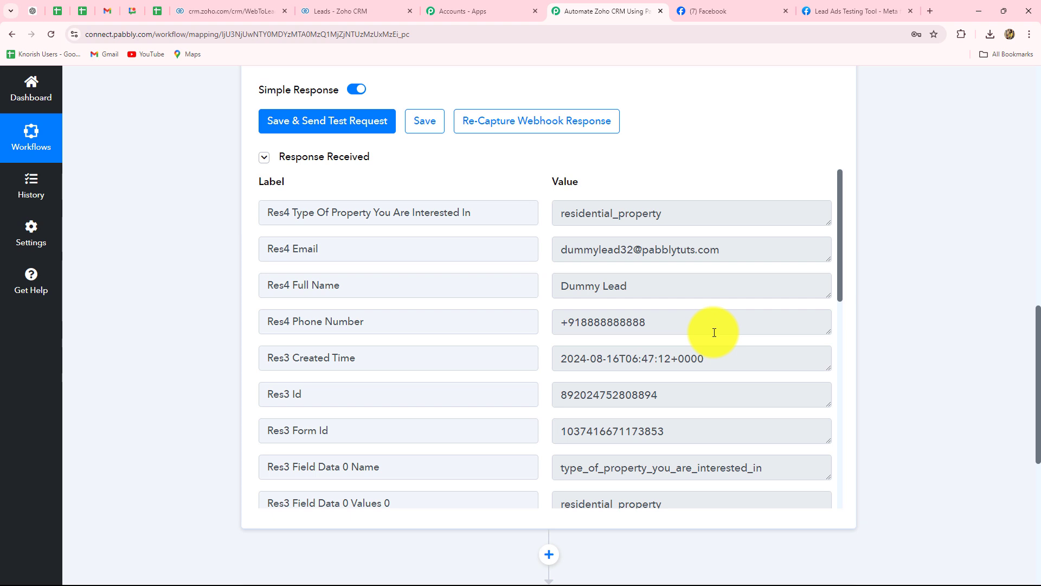
left_click_drag(698, 216, 575, 226)
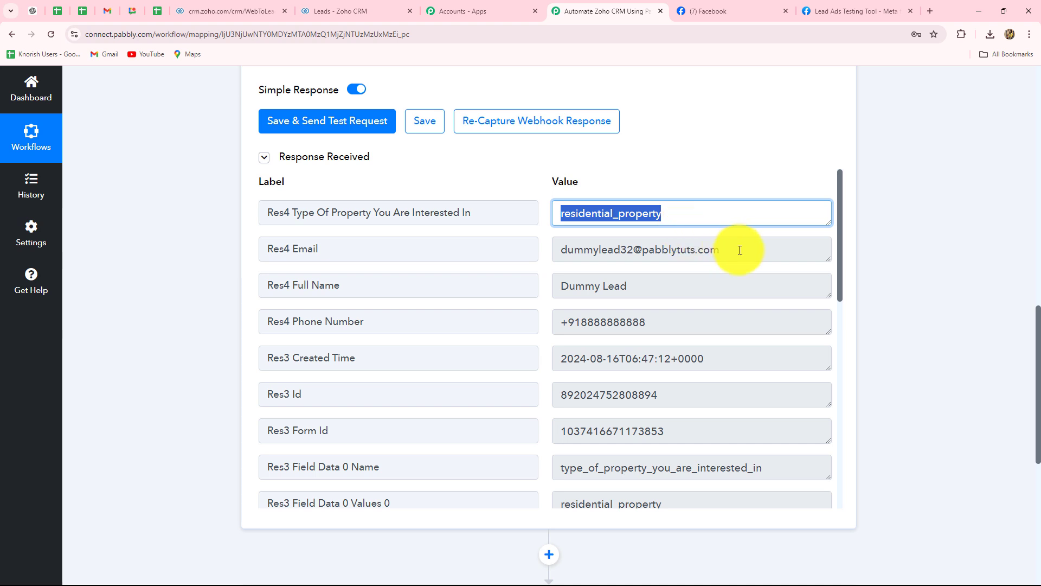
left_click_drag(749, 254, 502, 261)
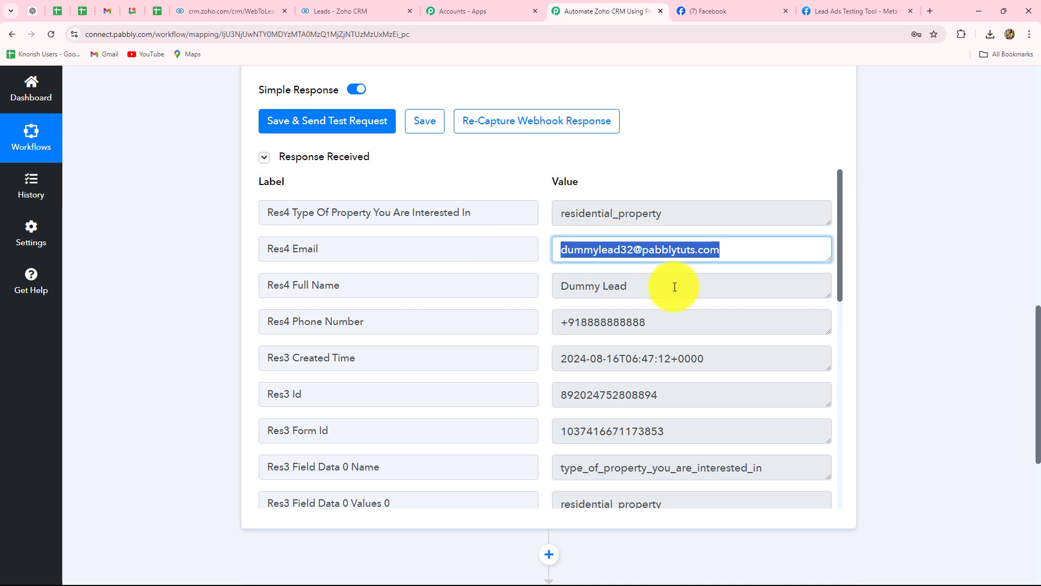
left_click_drag(675, 286, 534, 293)
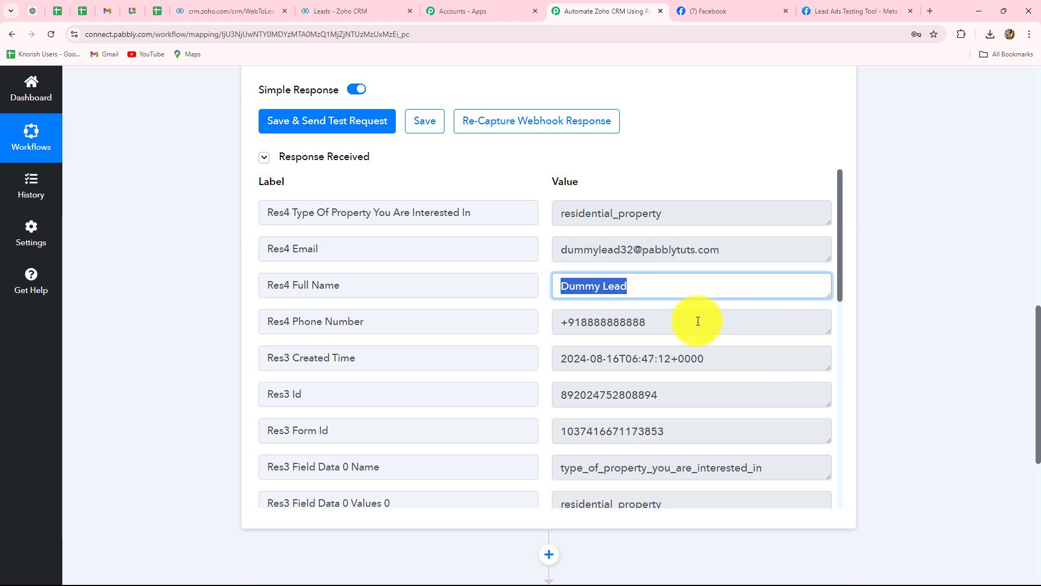
left_click_drag(698, 322, 605, 323)
scroll(655, 397, "down", 5)
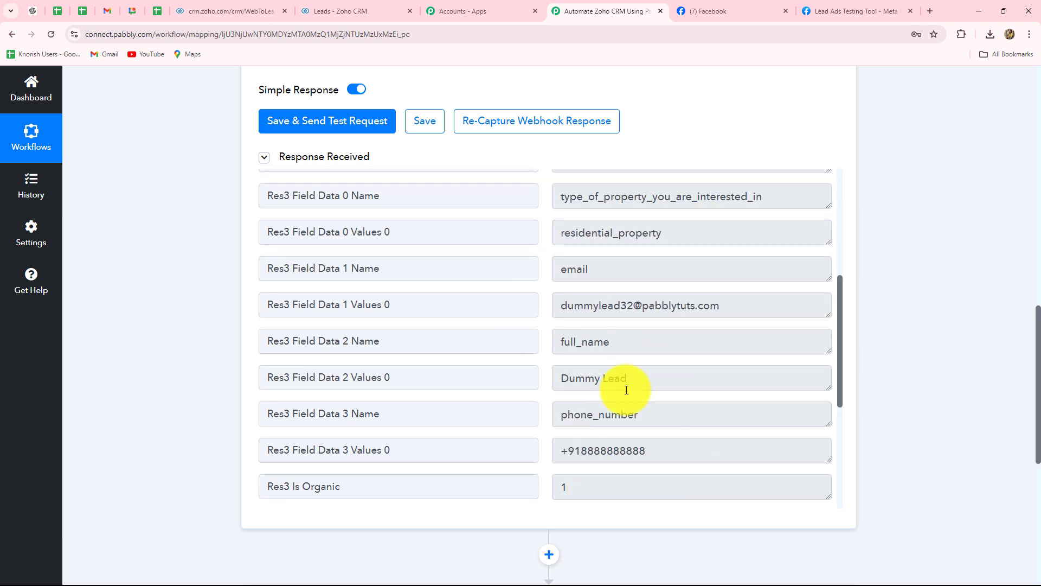
scroll(967, 297, "down", 5)
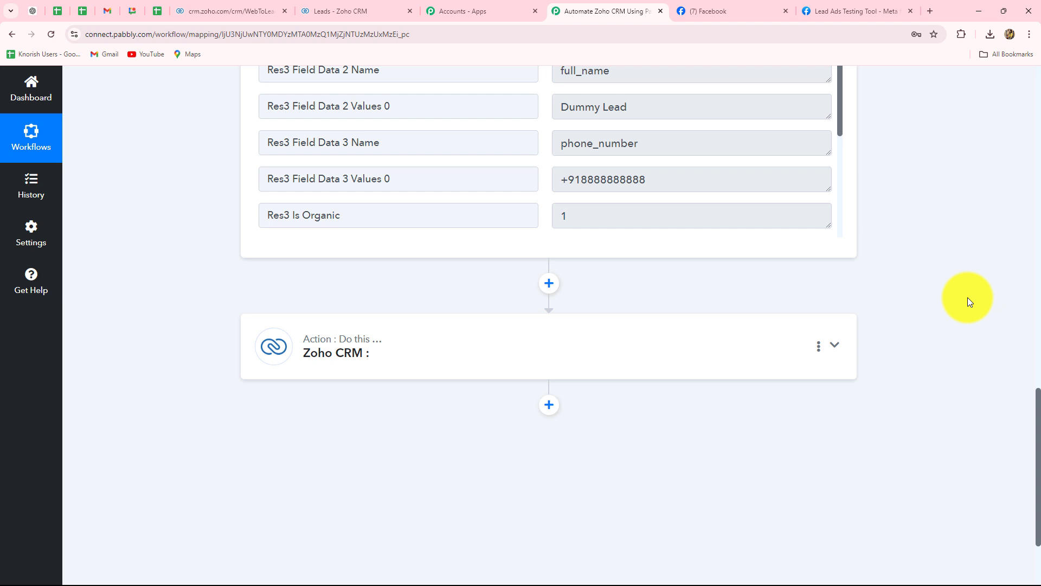
left_click(330, 8)
left_click(608, 12)
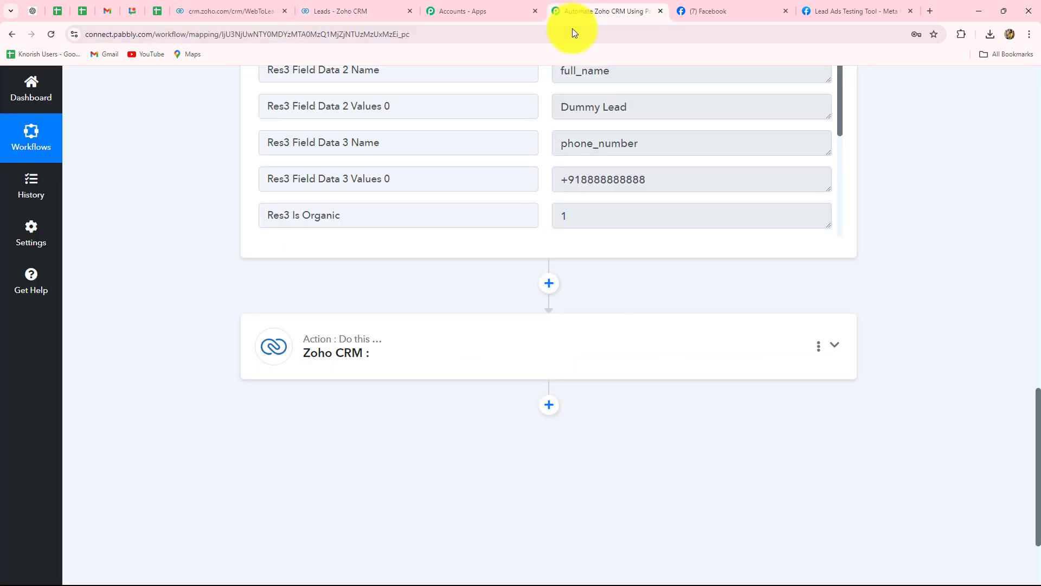
Expand the Zoho CRM action step and set its action event to Insert/Update Record.
left_click(432, 348)
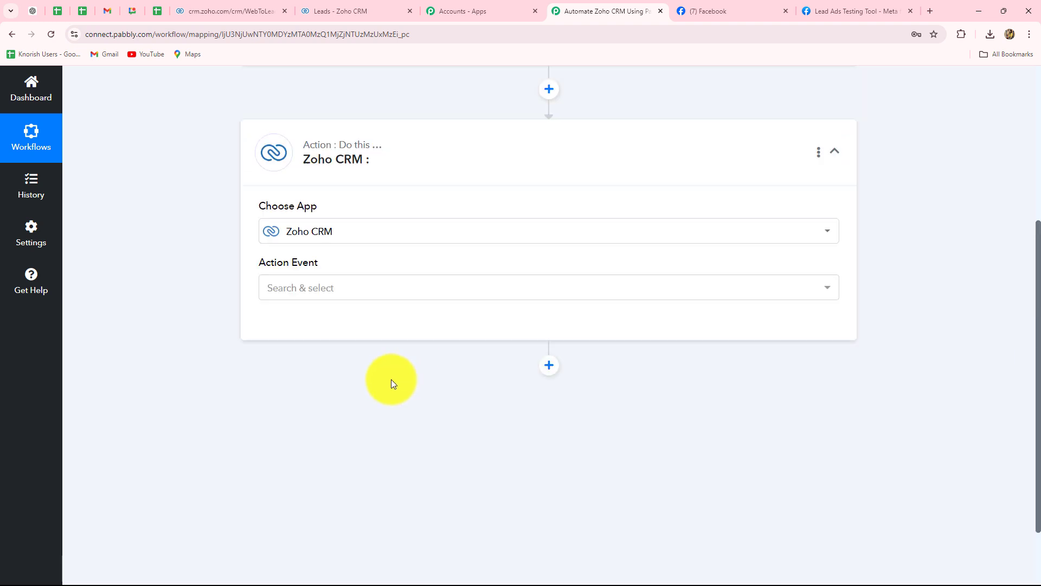
scroll(353, 363, "up", 1)
left_click(303, 357)
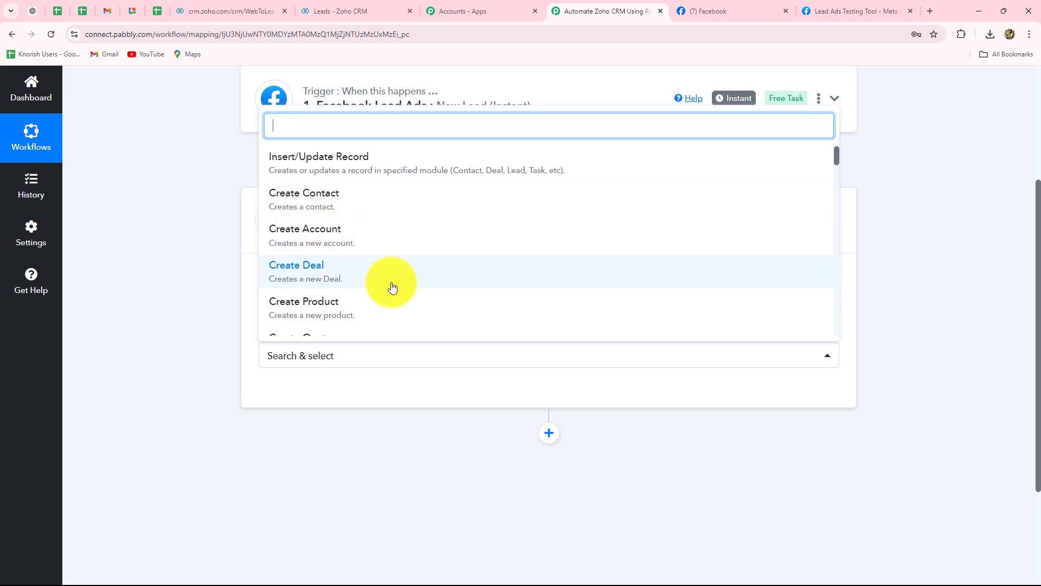
scroll(392, 286, "down", 3)
scroll(379, 260, "up", 3)
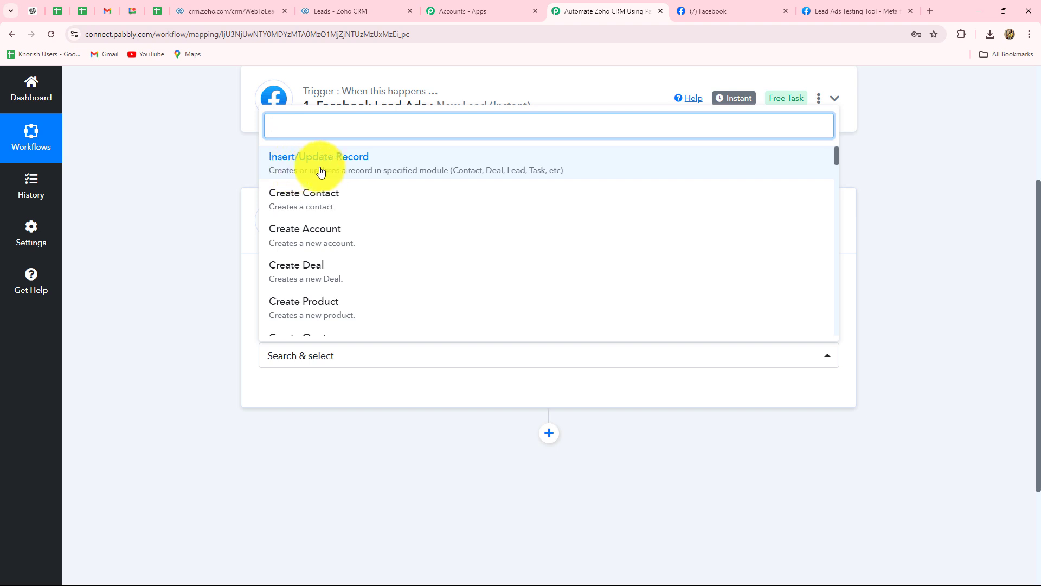
left_click(331, 163)
Connect the Zoho CRM action using the existing connection Zoho CRM #4 and save it.
left_click(314, 394)
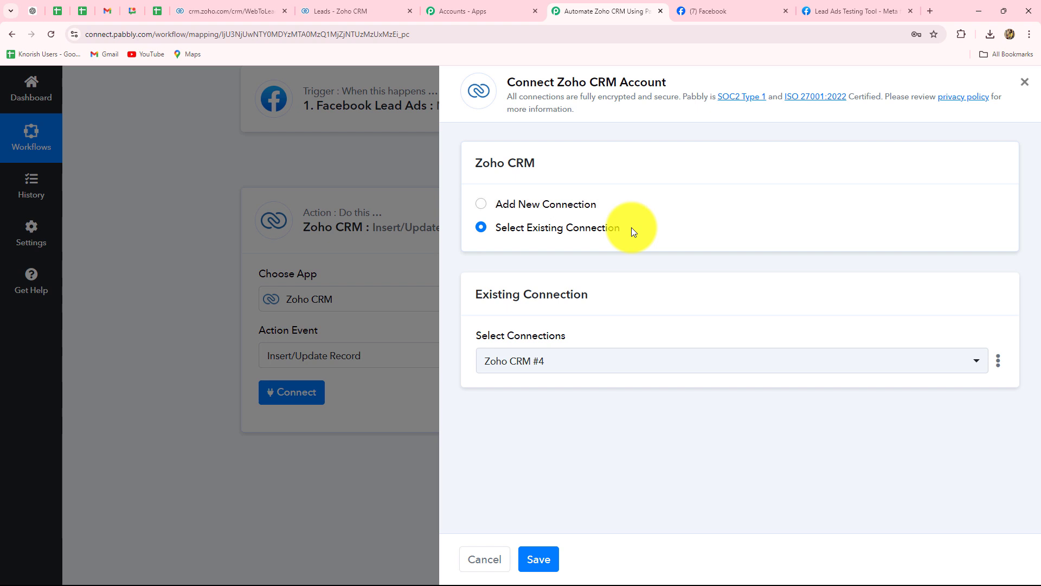
left_click(481, 226)
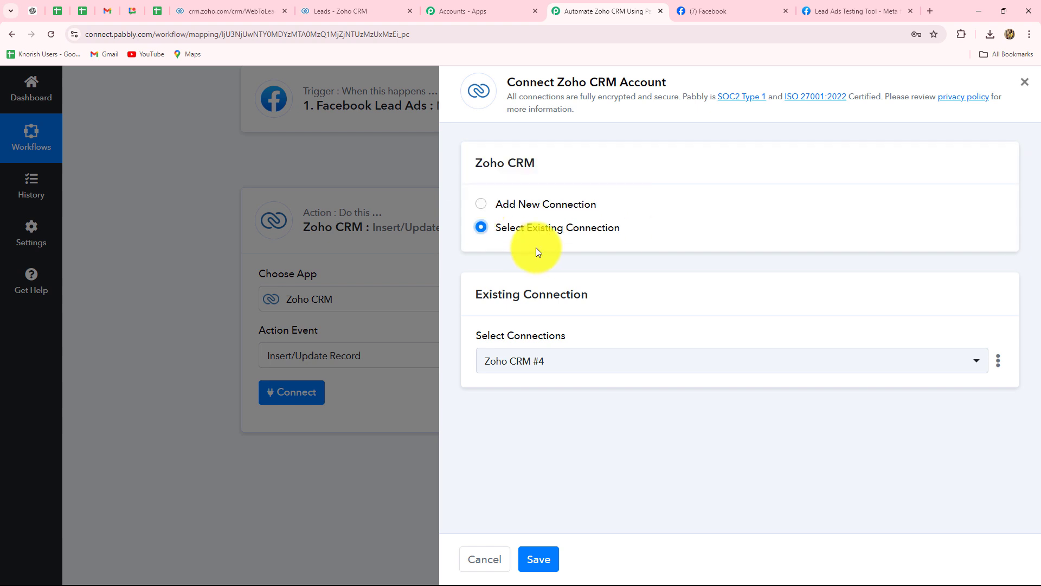
left_click(535, 551)
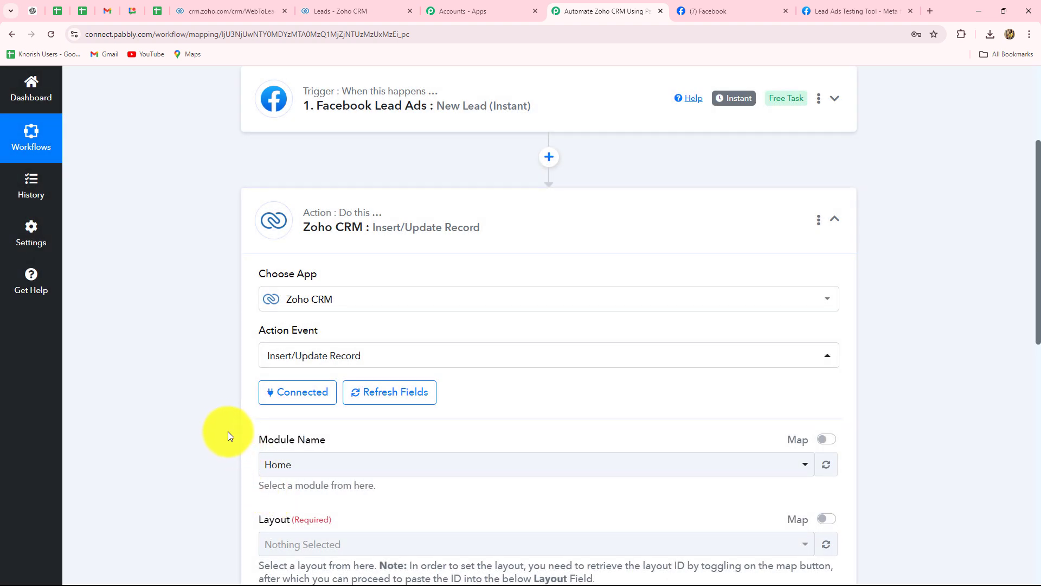
Set the Zoho CRM action's module name to Leads.
scroll(225, 427, "down", 3)
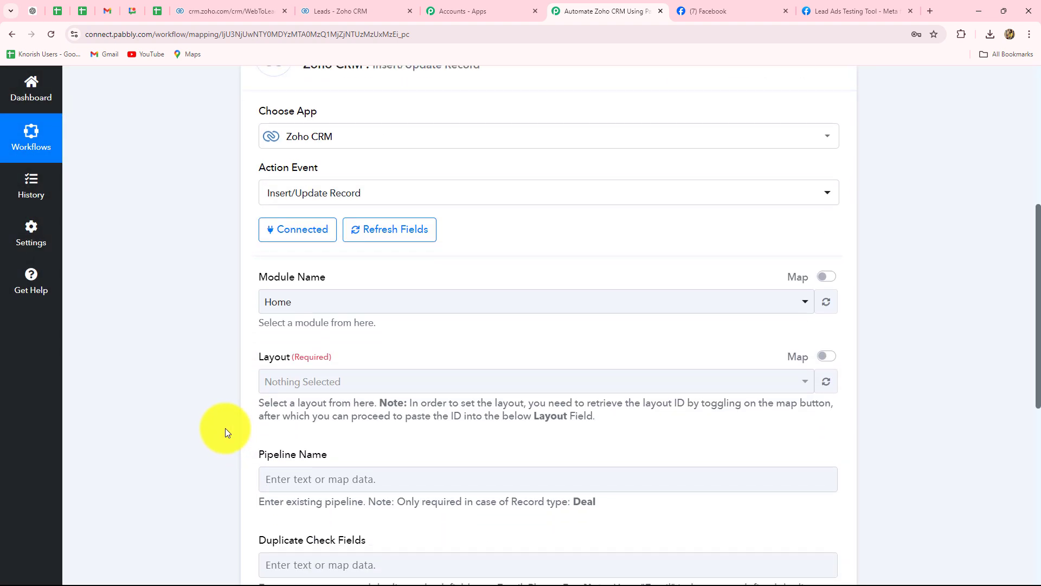
scroll(226, 427, "down", 2)
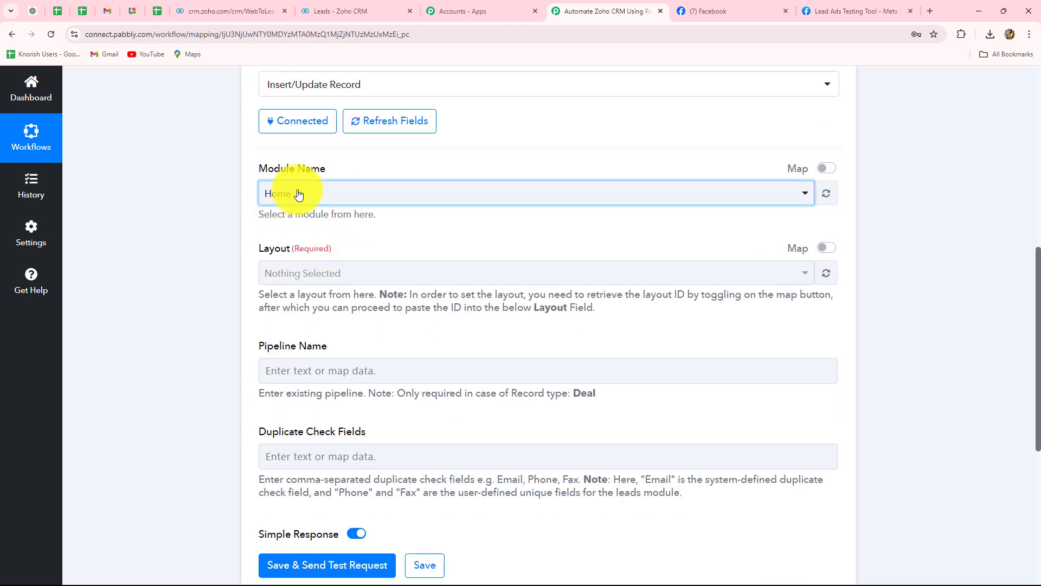
left_click(298, 193)
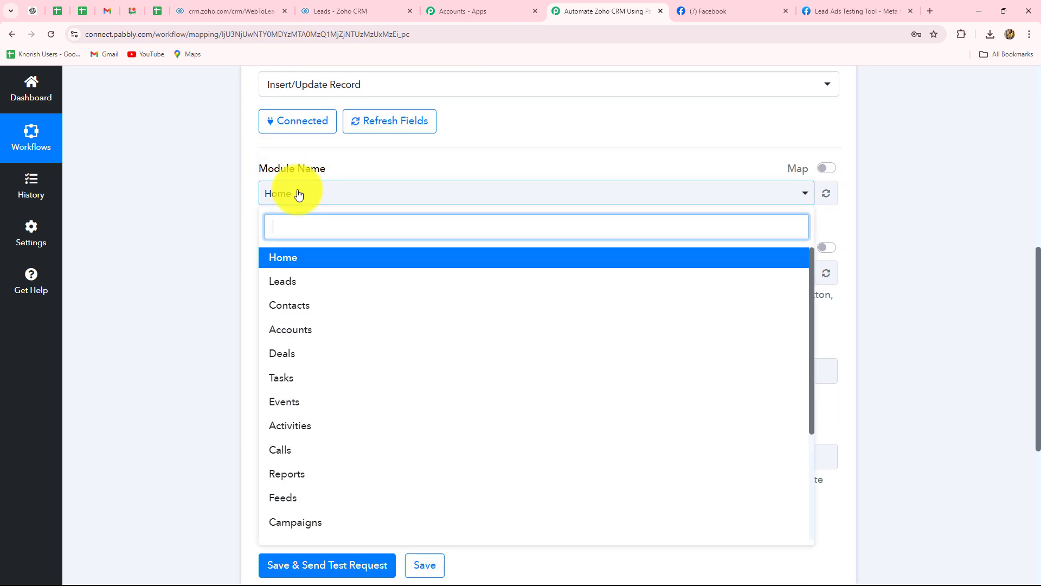
left_click(274, 280)
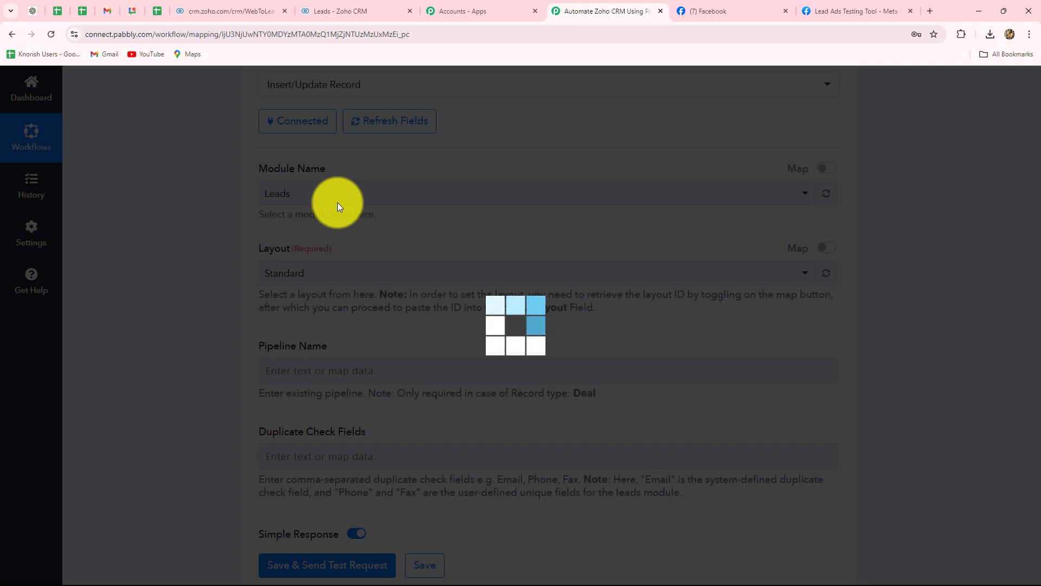
Look over the Leads module's settings and check which layouts are available for the Zoho CRM action.
scroll(352, 228, "down", 1)
scroll(354, 226, "down", 5)
scroll(372, 232, "up", 5)
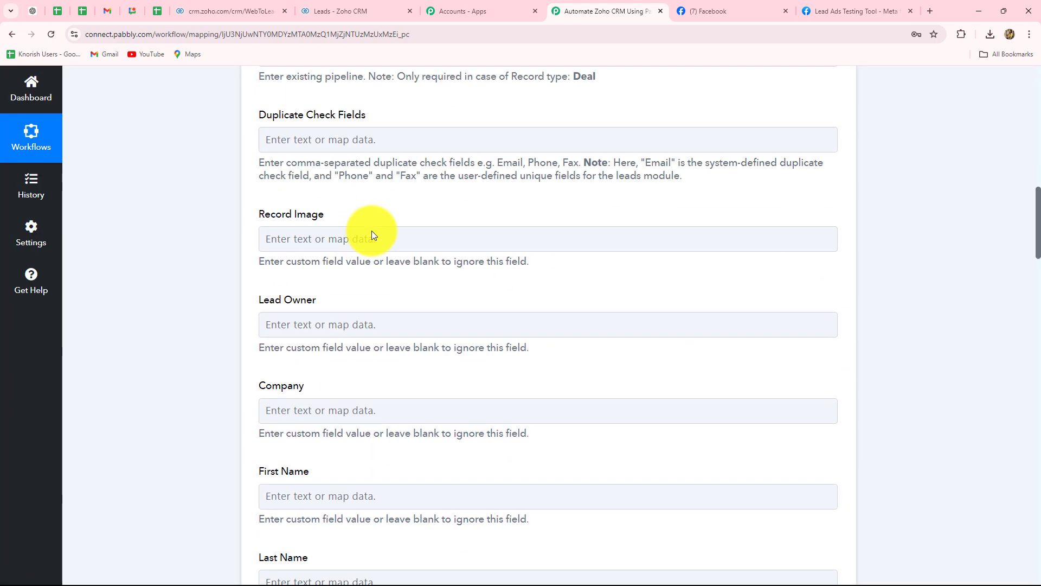
scroll(395, 321, "down", 9)
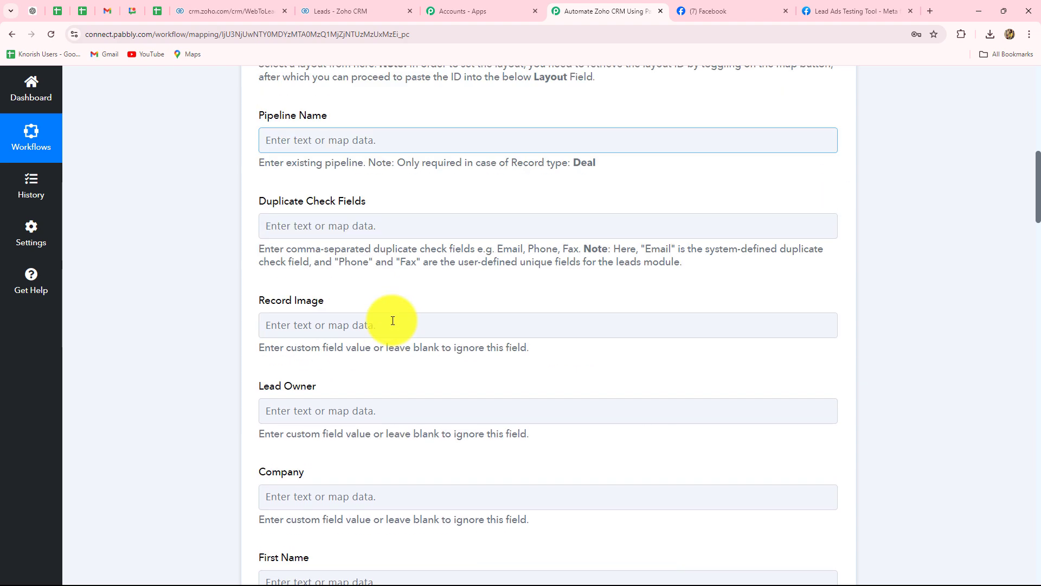
scroll(394, 323, "up", 4)
scroll(395, 320, "up", 6)
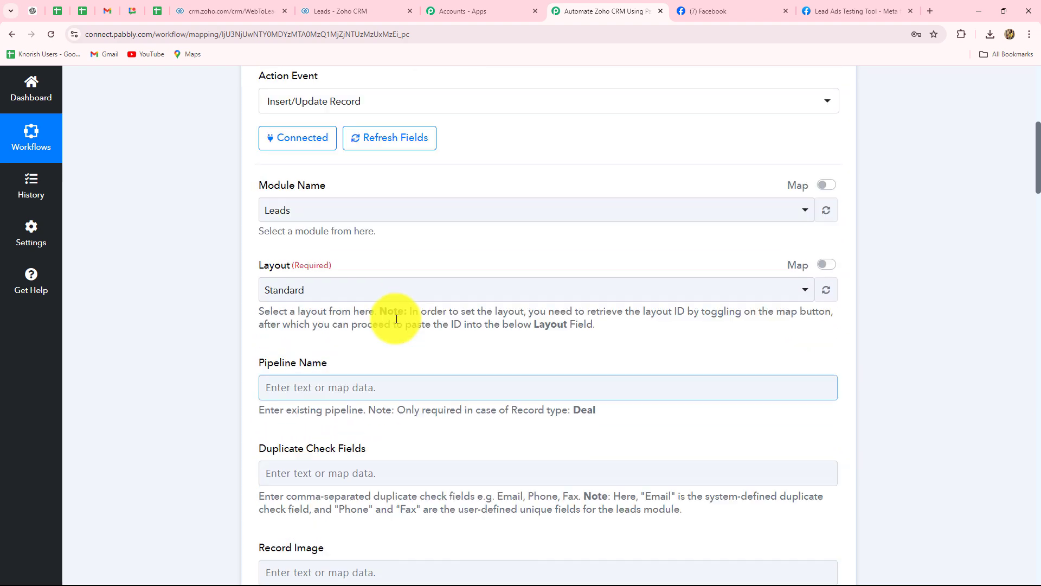
scroll(386, 318, "down", 3)
left_click(336, 111)
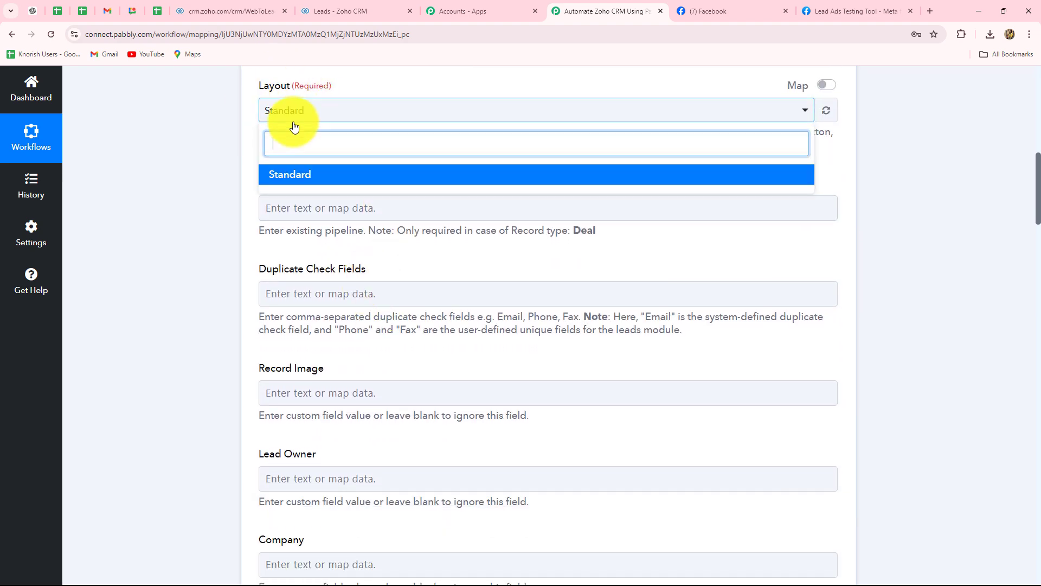
left_click(294, 124)
left_click(295, 213)
Review the lead fields of the Zoho CRM action and the Facebook Lead Ads data available for mapping to First Name.
scroll(295, 206, "down", 1)
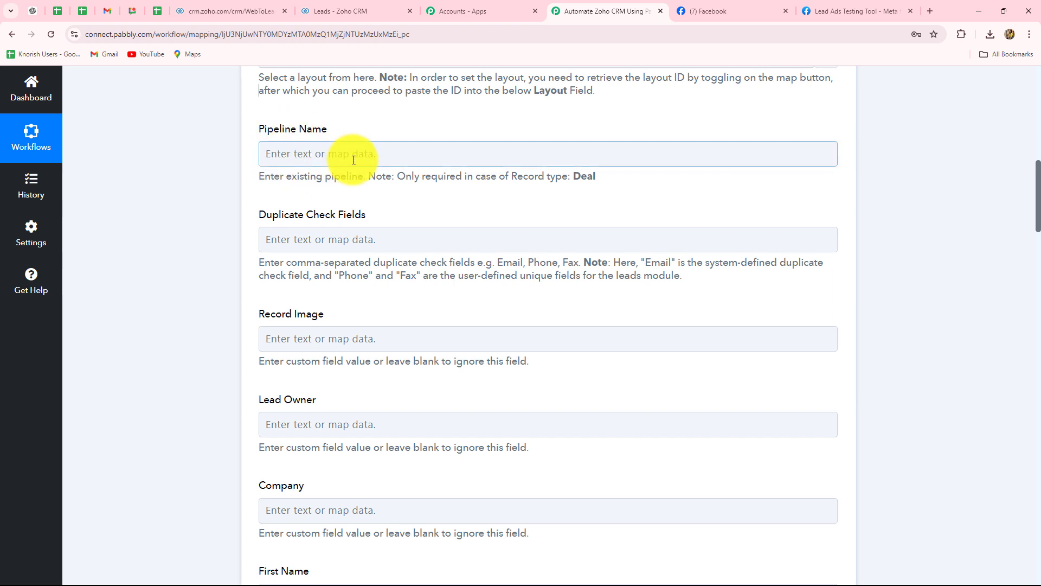
scroll(397, 157, "down", 1)
scroll(397, 157, "down", 2)
scroll(396, 157, "up", 1)
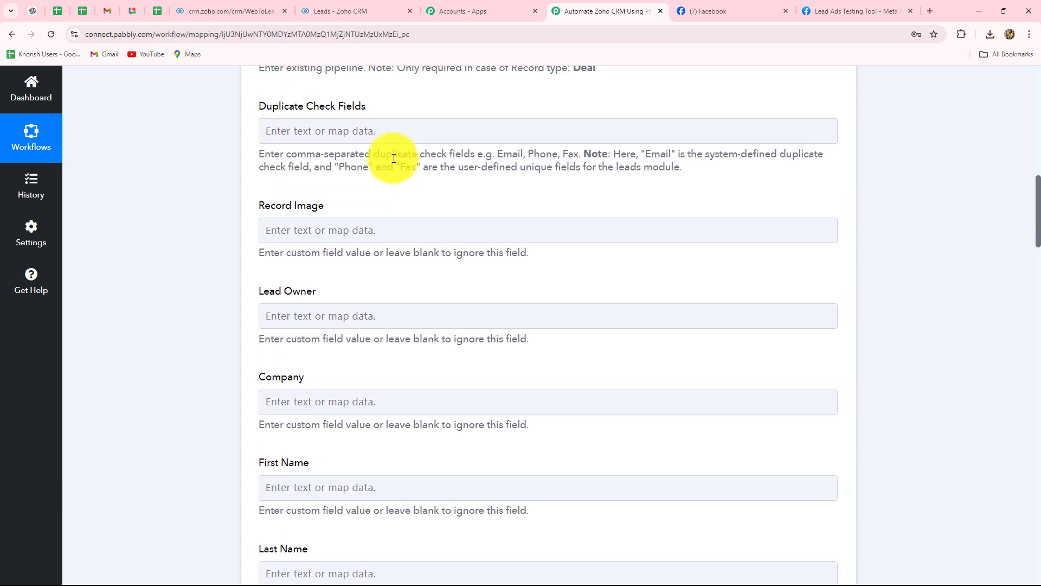
scroll(394, 159, "down", 1)
scroll(393, 158, "down", 1)
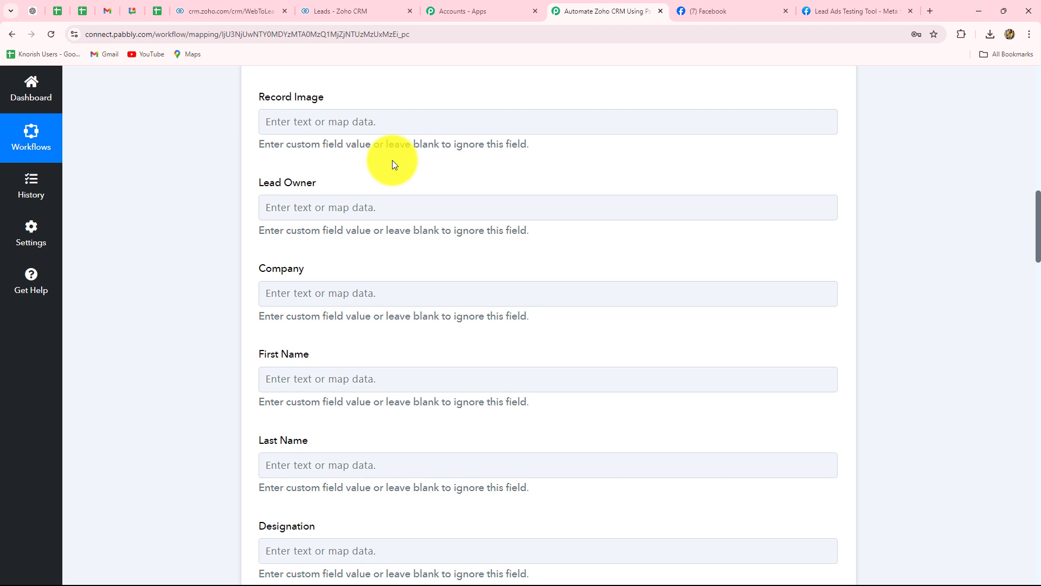
scroll(376, 246, "down", 5)
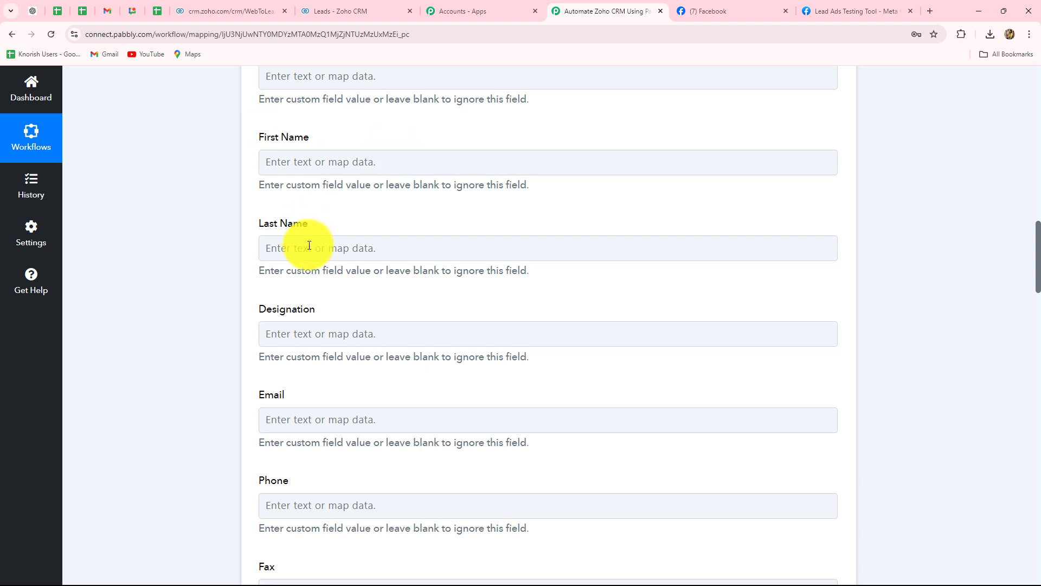
left_click(350, 165)
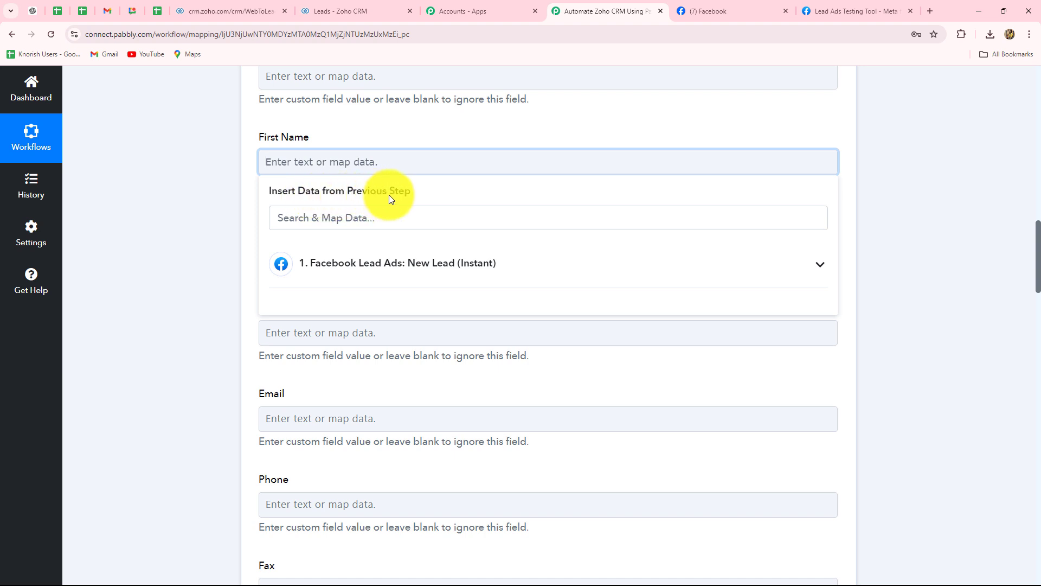
left_click(414, 263)
scroll(435, 405, "up", 2)
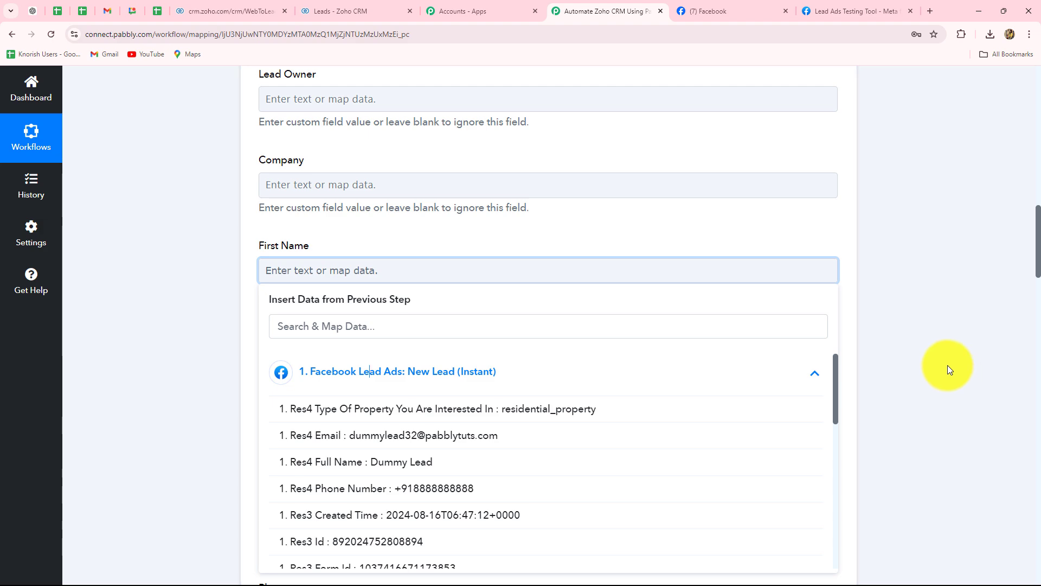
left_click(948, 365)
Add a Text Formatter (Pabbly) action between the Facebook Lead Ads trigger and the Zoho CRM action, with Split Text as its event.
scroll(948, 365, "up", 8)
scroll(948, 364, "up", 7)
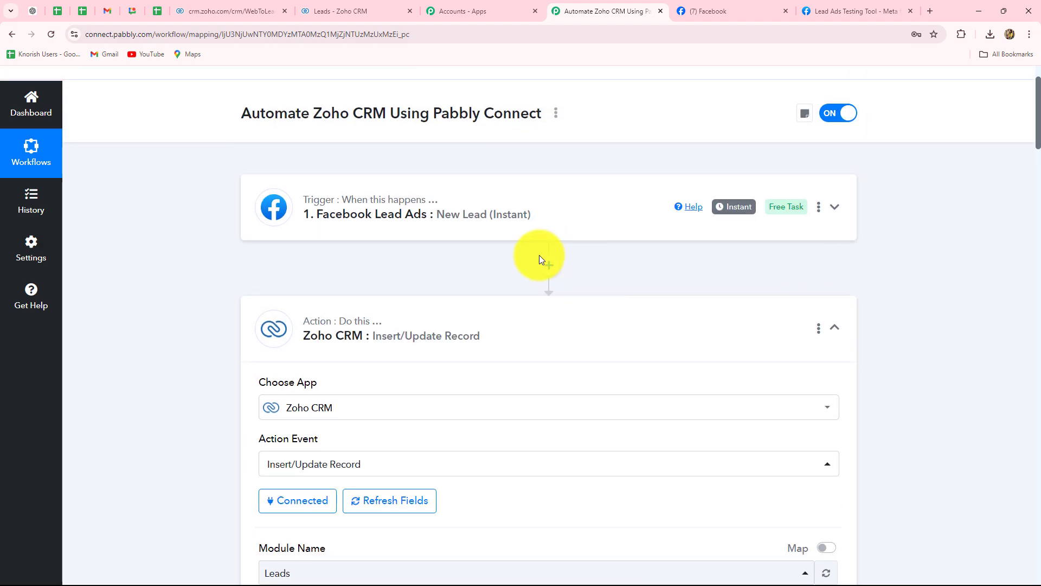
left_click(545, 266)
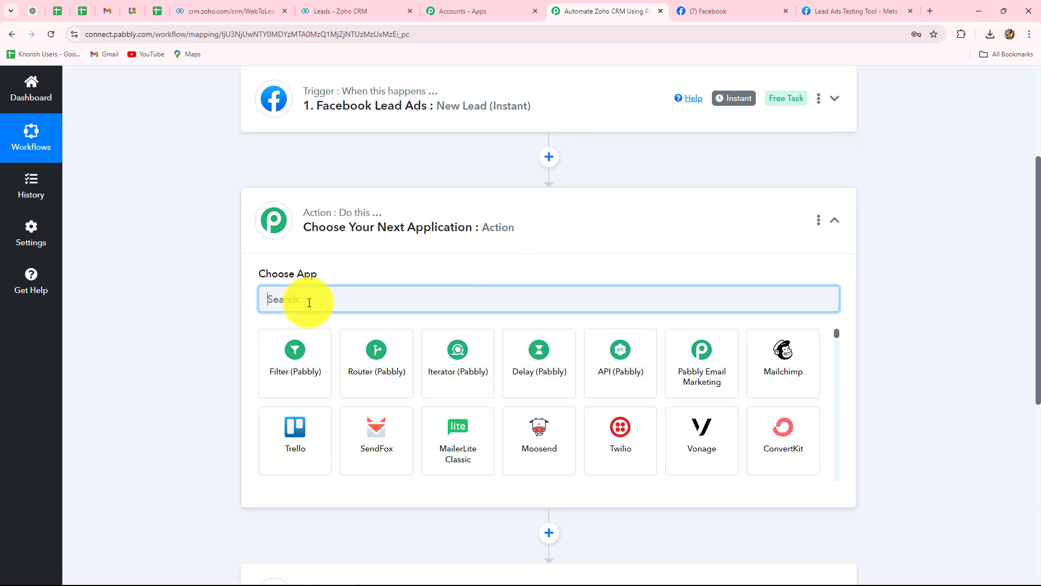
type("text")
left_click(307, 362)
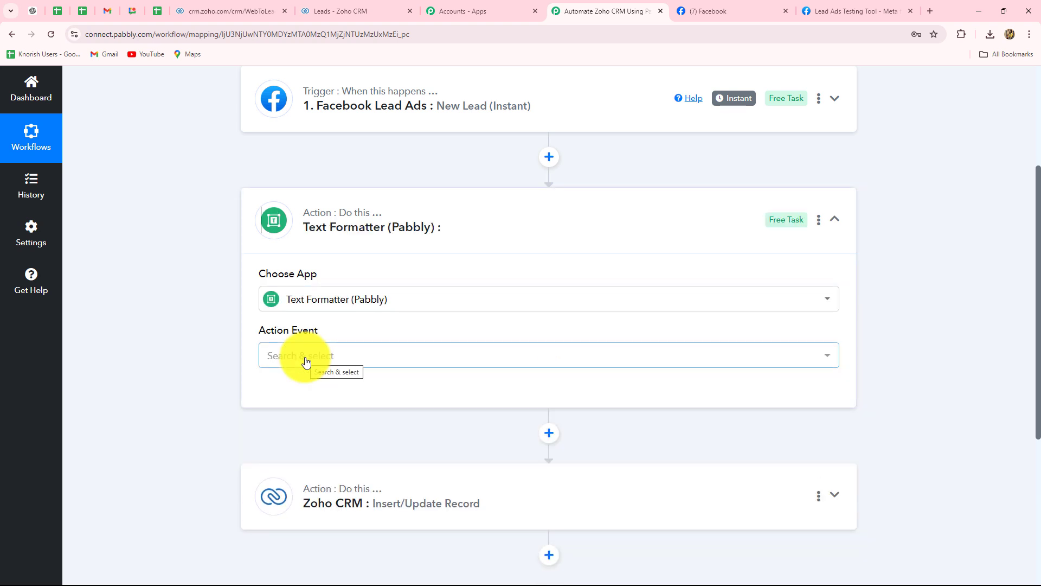
left_click(305, 360)
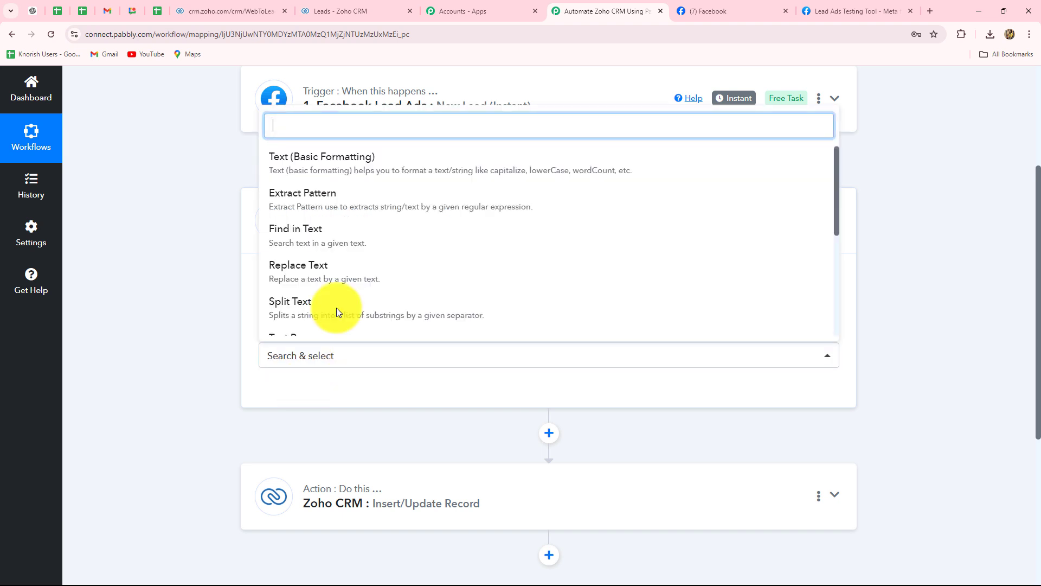
left_click(289, 308)
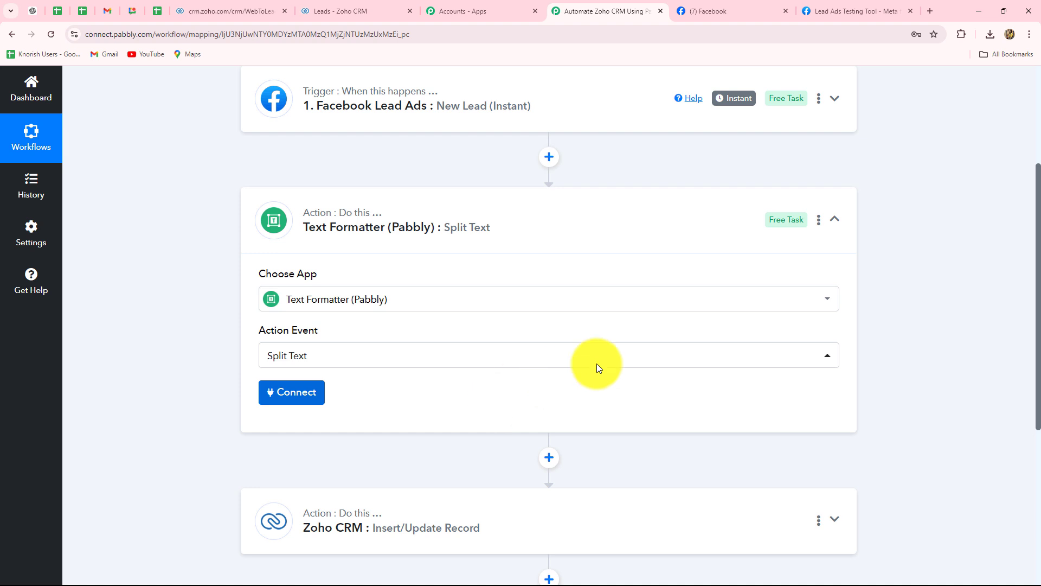
Connect the Text Formatter action and map the Facebook lead's Res4 Full Name to Text to Split.
scroll(366, 234, "down", 5)
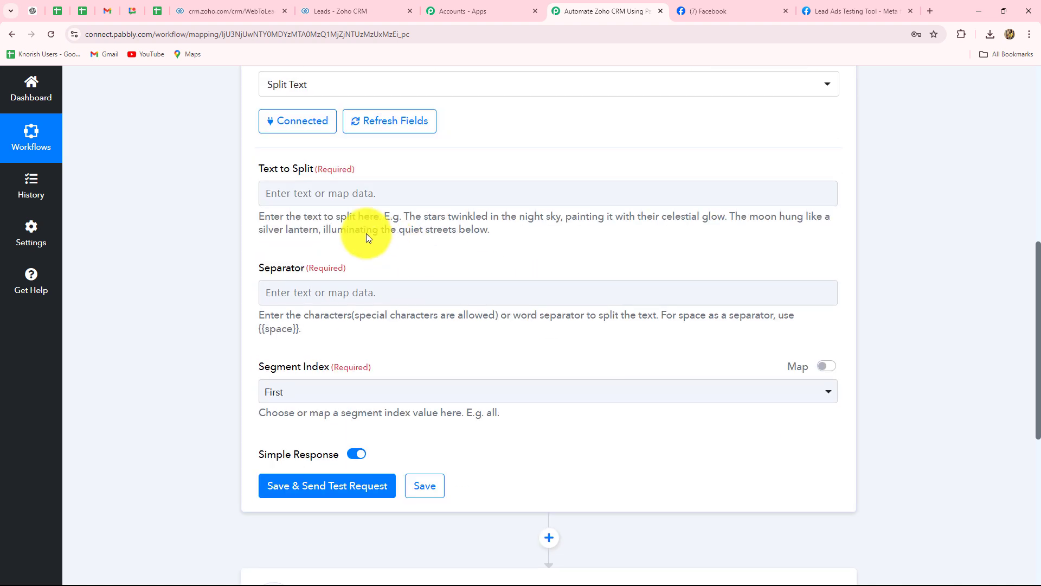
left_click(354, 194)
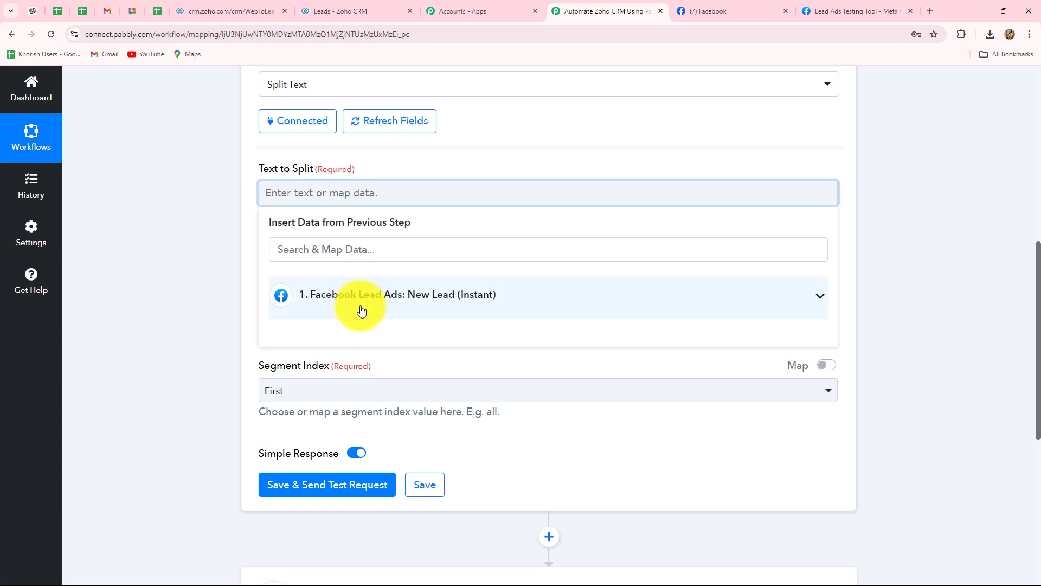
left_click(360, 297)
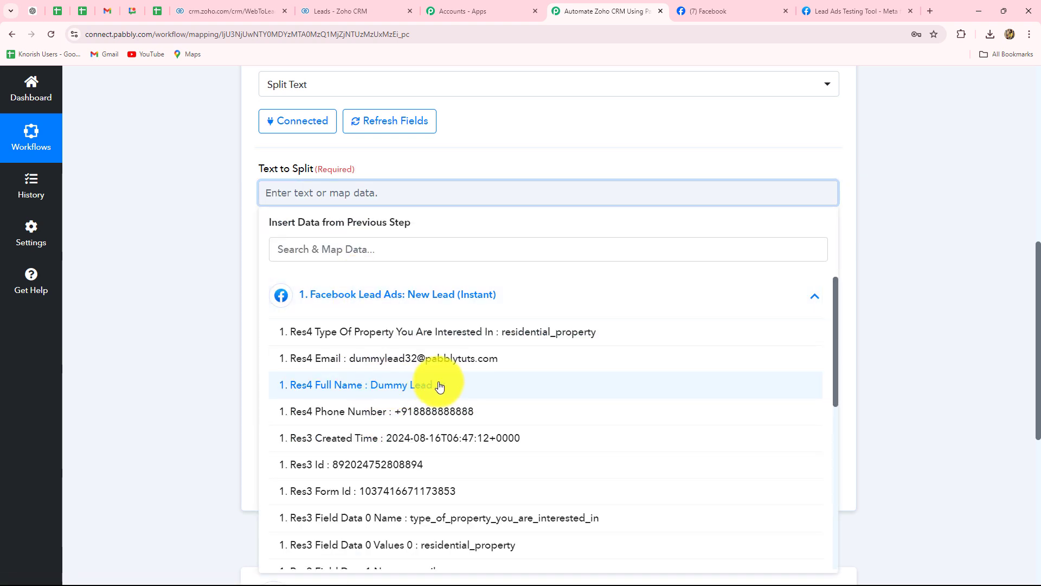
left_click(423, 390)
left_click(979, 283)
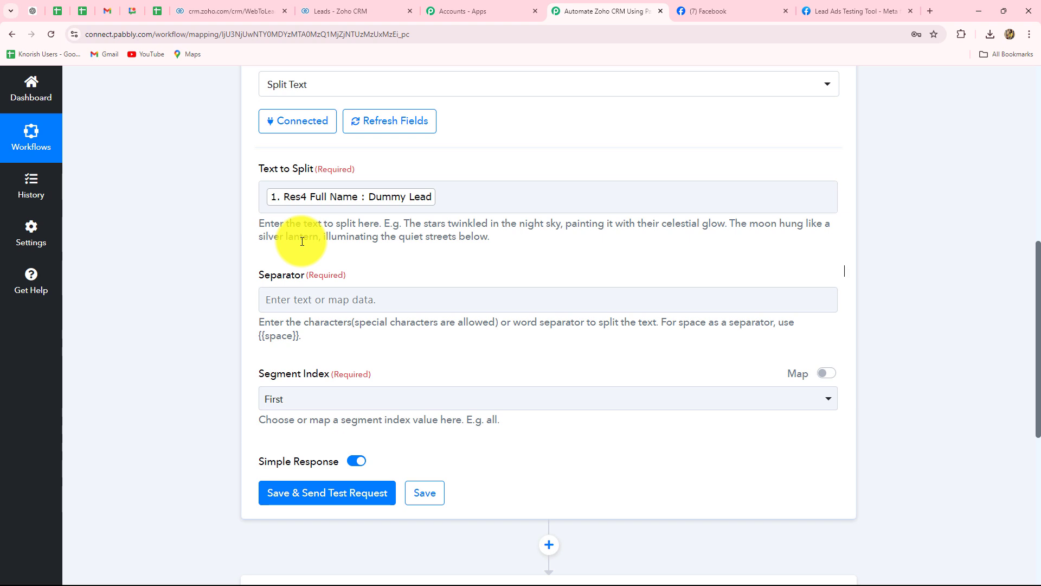
Set the Split Text separator to {{space}}, copying the placeholder from the field's help text.
scroll(302, 241, "down", 3)
left_click(310, 136)
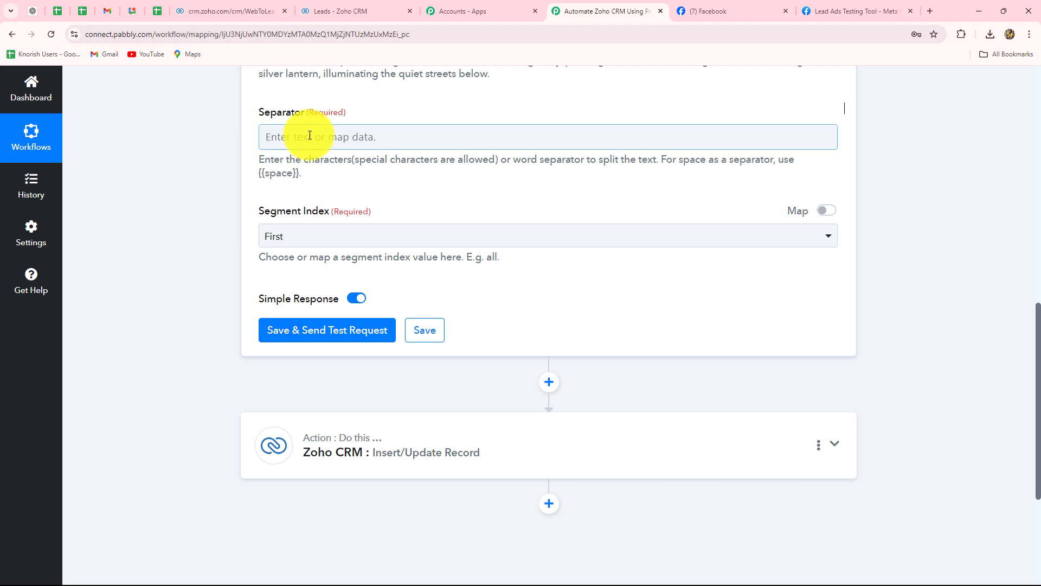
scroll(317, 206, "up", 3)
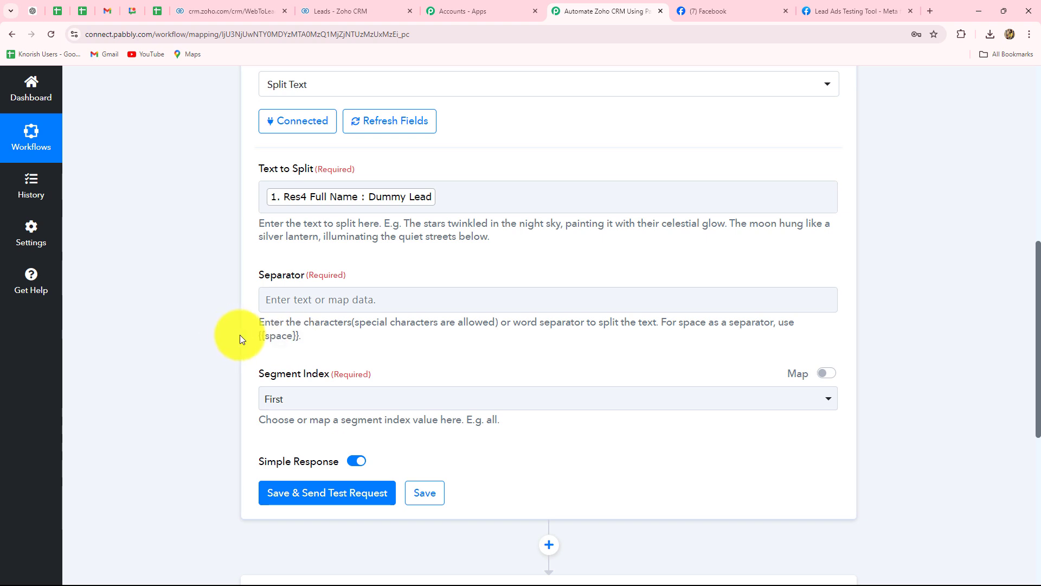
left_click_drag(259, 336, 297, 338)
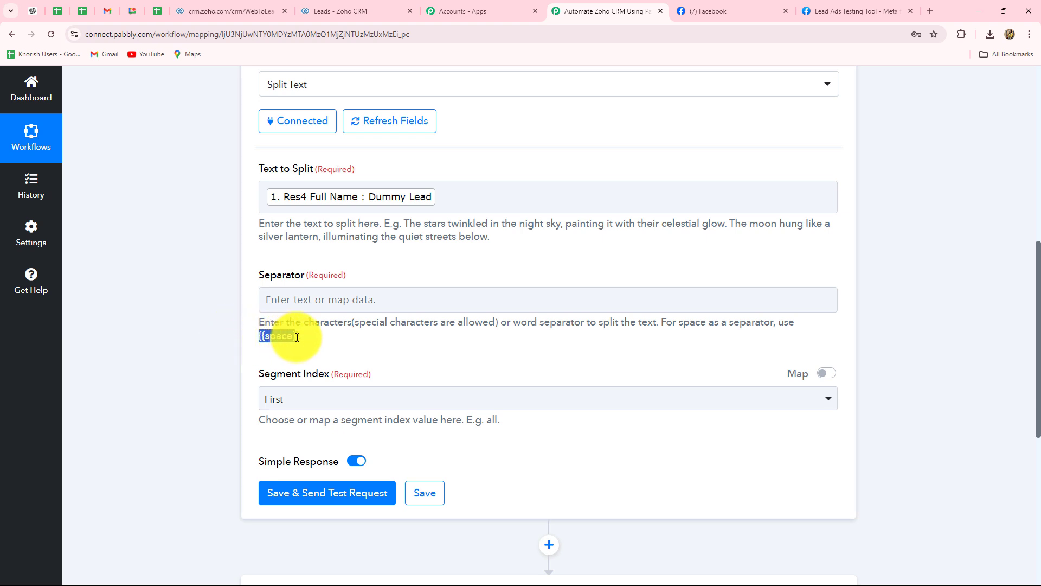
key("ctrl+c")
left_click(296, 299)
key("ctrl+v")
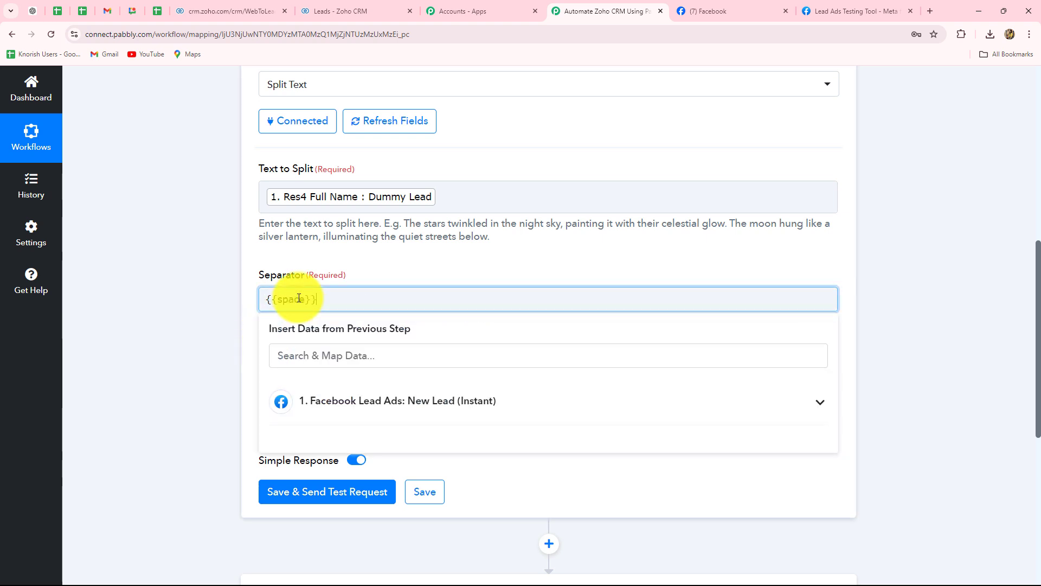
left_click(199, 327)
Set the Segment Index to All and save and test the Text Formatter action, checking the split name in its response.
scroll(200, 326, "down", 2)
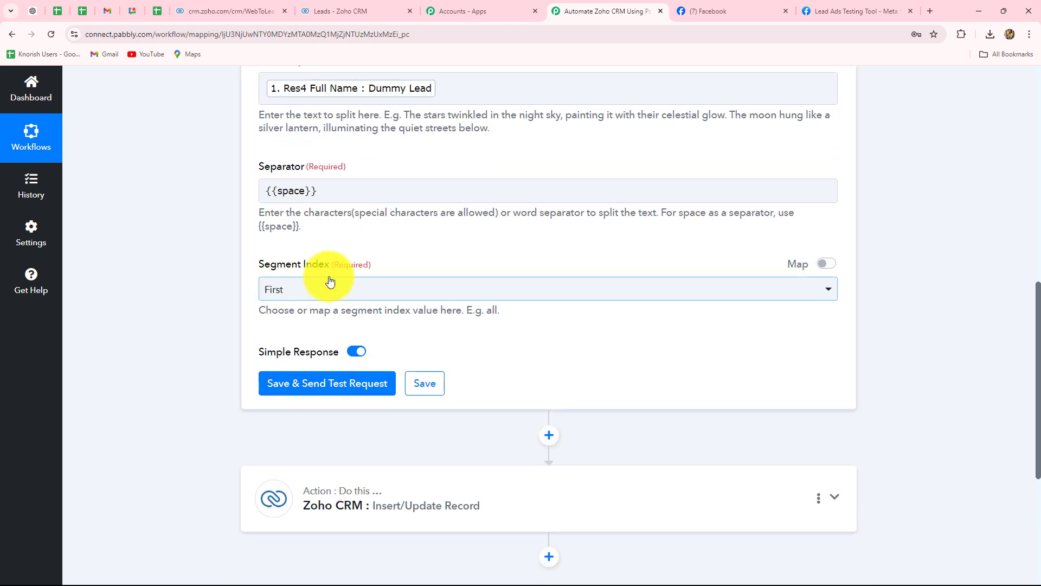
left_click(279, 295)
left_click(281, 449)
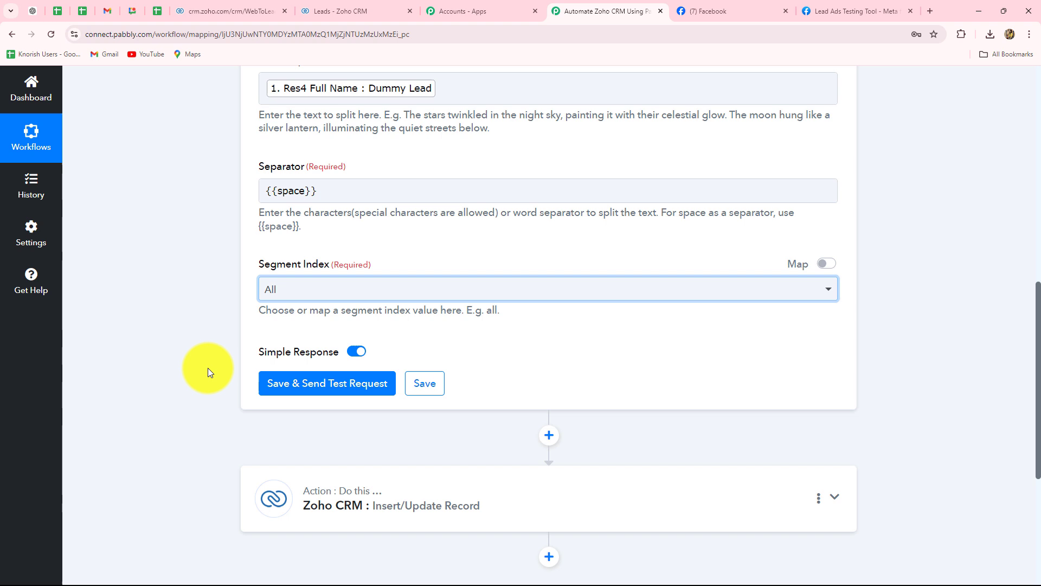
left_click(314, 386)
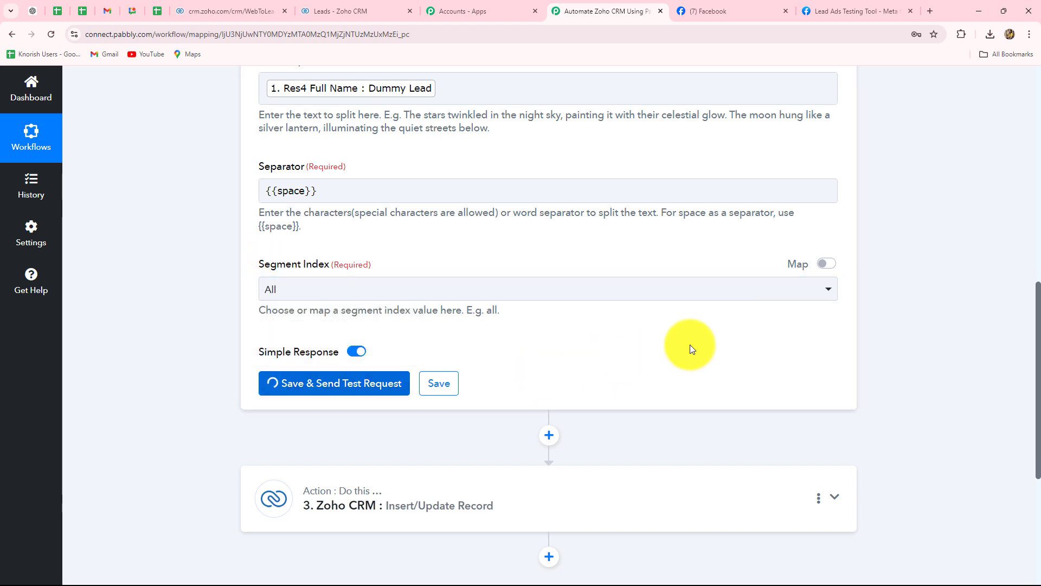
scroll(690, 344, "down", 4)
scroll(689, 344, "down", 4)
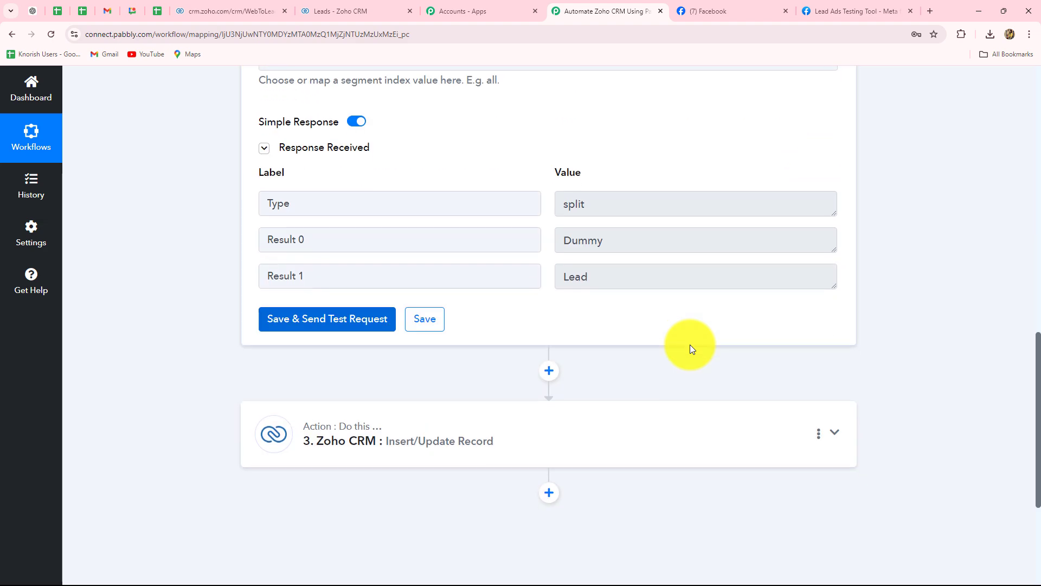
scroll(688, 333, "up", 2)
left_click(608, 140)
double_click(608, 142)
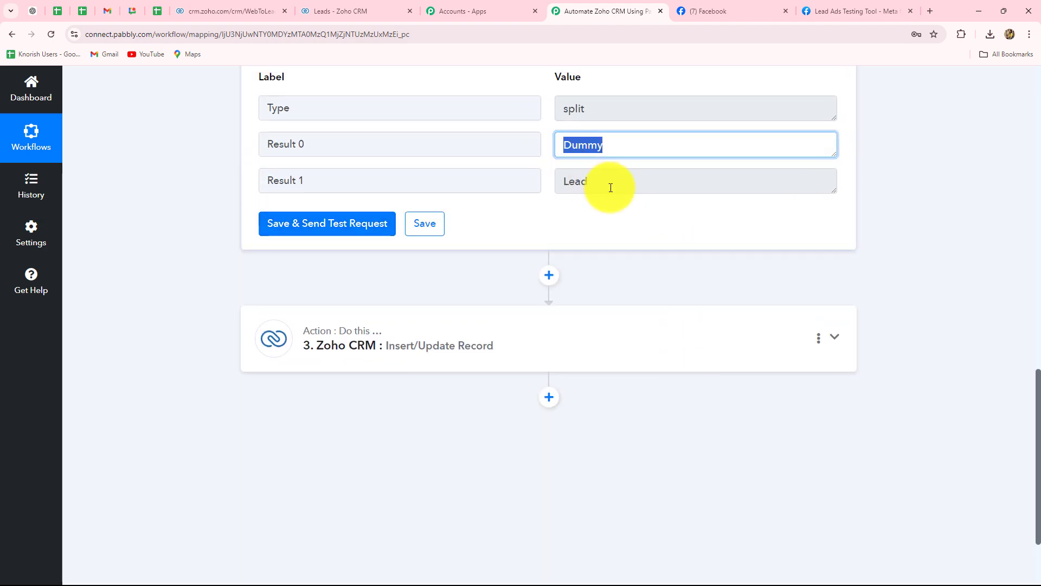
double_click(609, 184)
Expand the Zoho CRM action and map the Text Formatter's Result 0 to First Name.
left_click(449, 344)
scroll(175, 337, "up", 7)
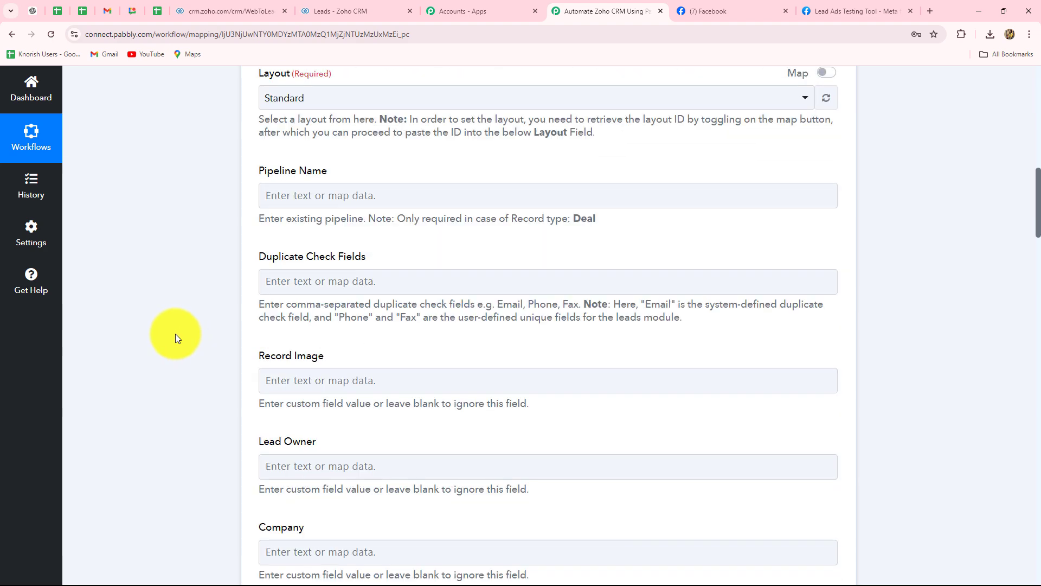
scroll(176, 337, "down", 6)
scroll(174, 334, "down", 8)
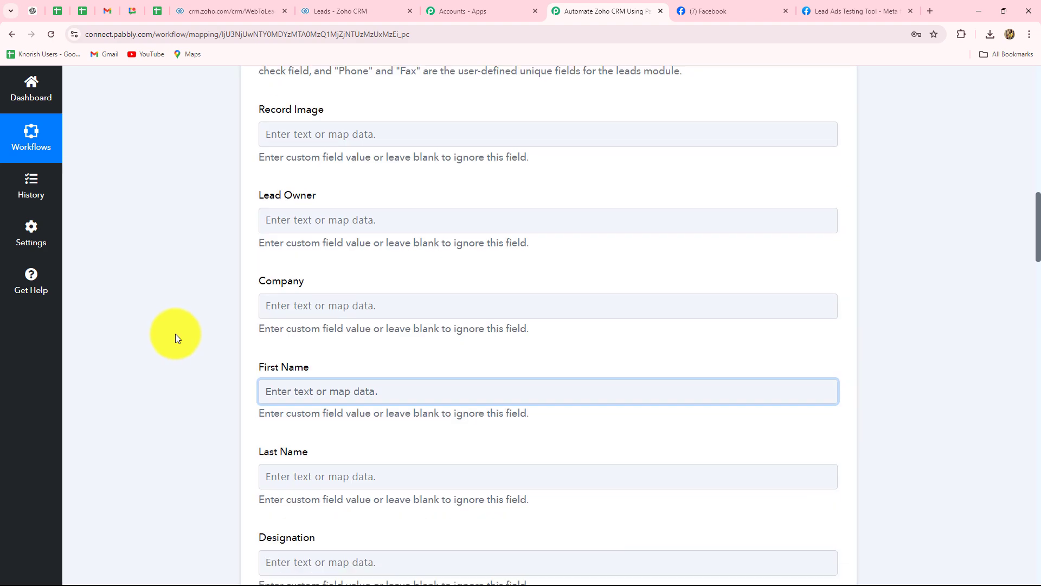
left_click(302, 160)
left_click(324, 298)
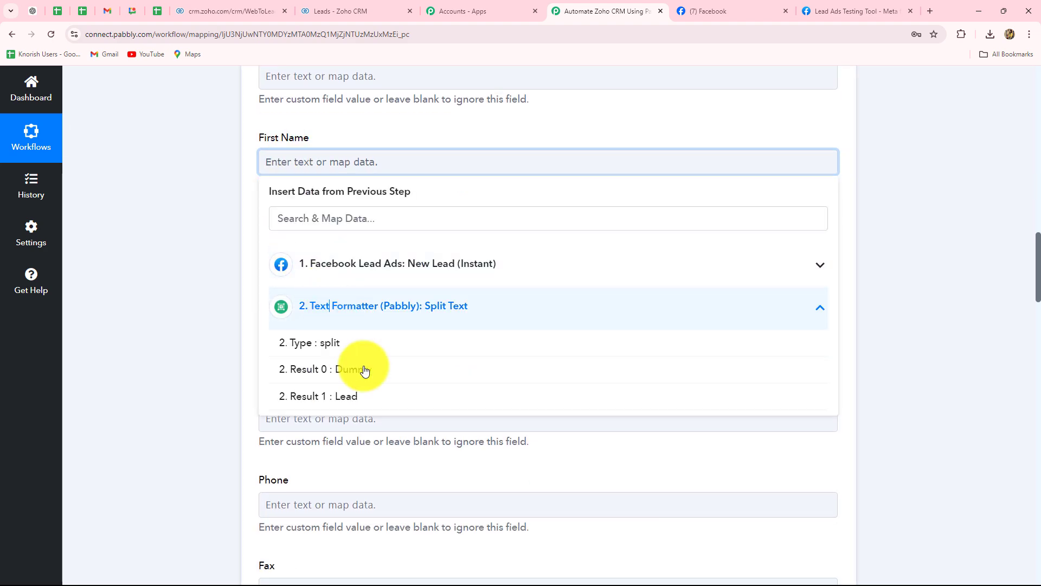
left_click(400, 372)
left_click(221, 314)
Map the Text Formatter's Result 1 to Last Name in the Zoho CRM action.
left_click(286, 255)
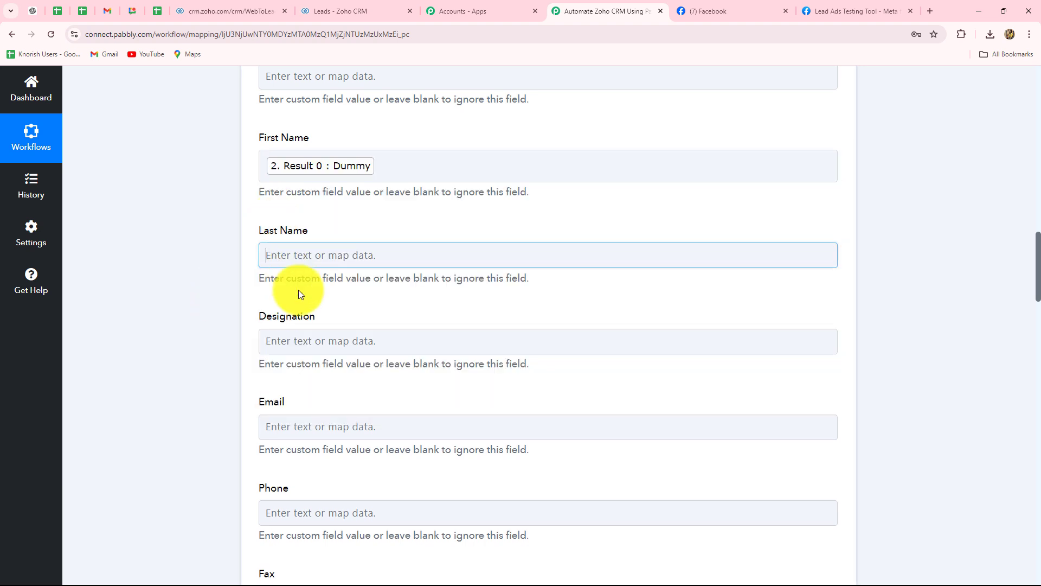
left_click(347, 399)
left_click(340, 489)
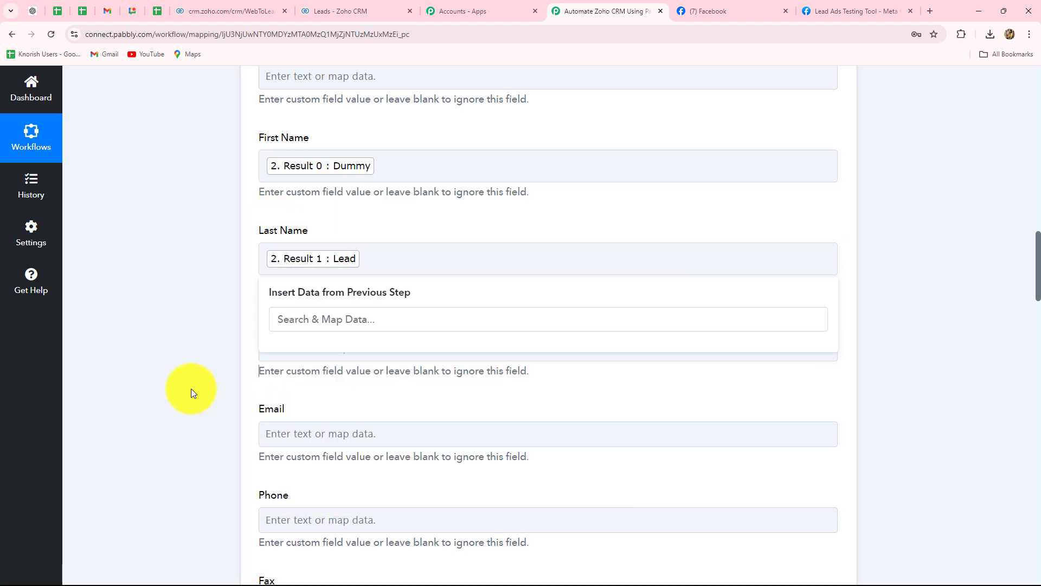
left_click(191, 389)
Map the Facebook lead's Res4 Email to the Email field of the Zoho CRM action.
scroll(193, 365, "down", 3)
scroll(226, 226, "down", 2)
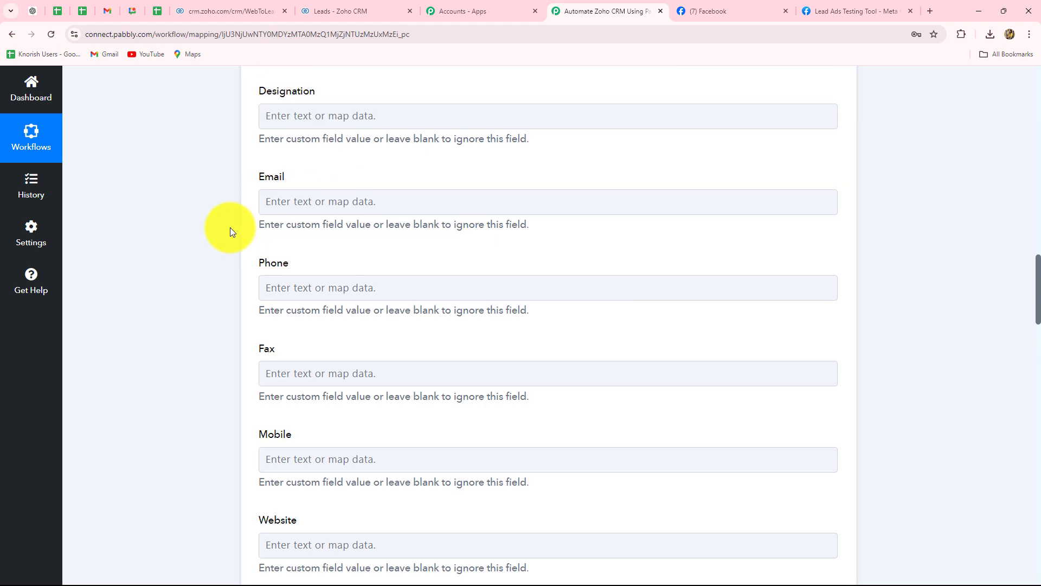
left_click(288, 165)
left_click(348, 166)
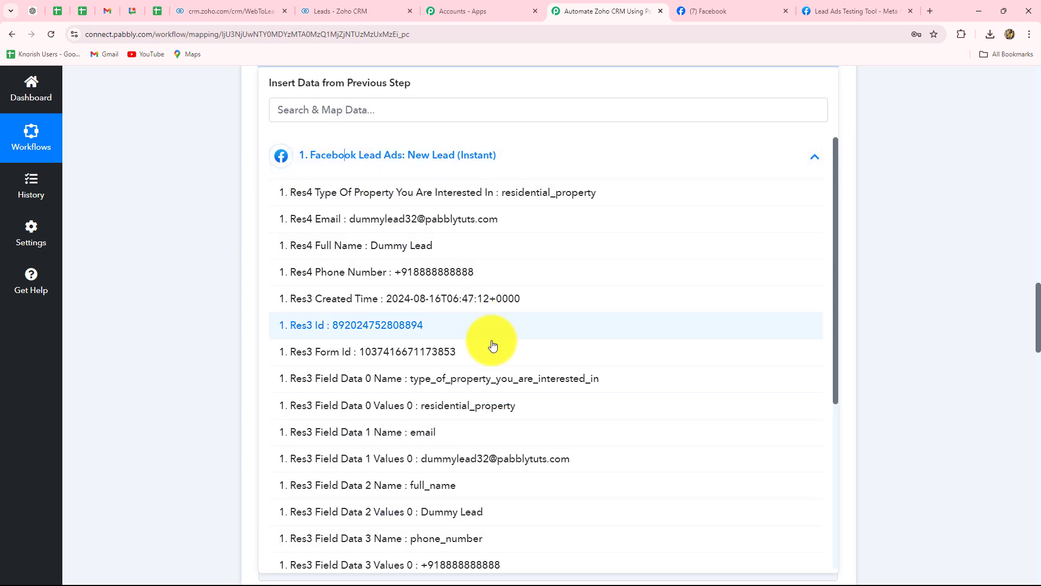
left_click(428, 217)
left_click(221, 197)
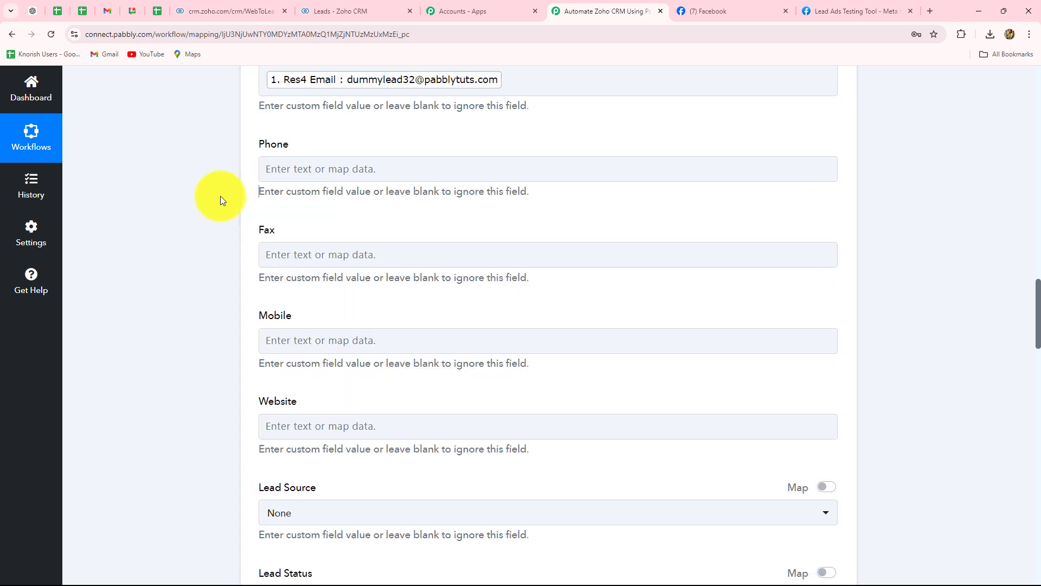
Map the Facebook lead's Res4 Phone Number to the Phone field of the Zoho CRM action.
left_click(314, 168)
left_click(364, 270)
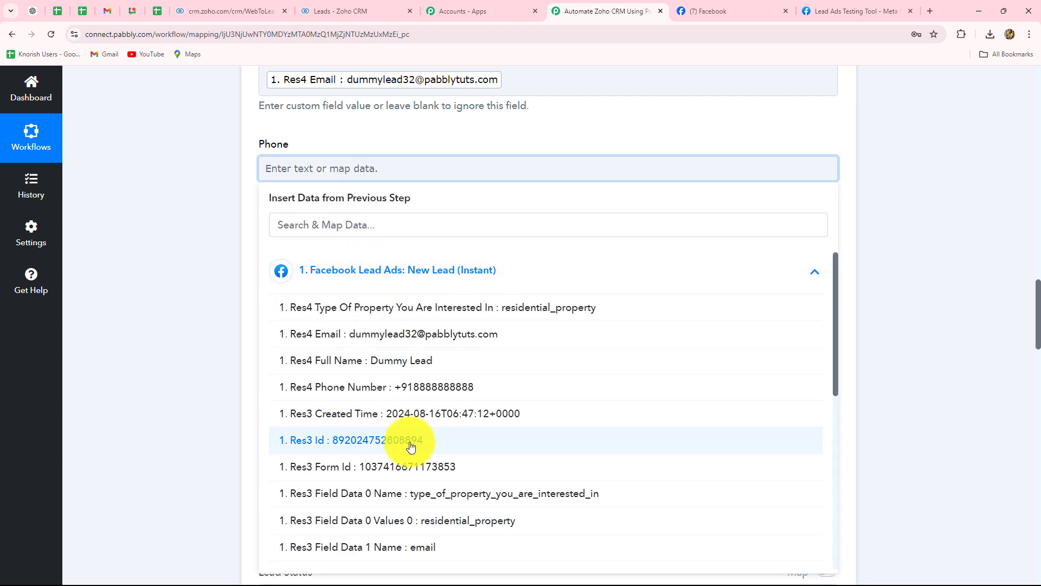
left_click(406, 387)
Save the Zoho CRM action with a test request, leaving the other lead fields blank, and check the response received.
scroll(295, 307, "down", 3)
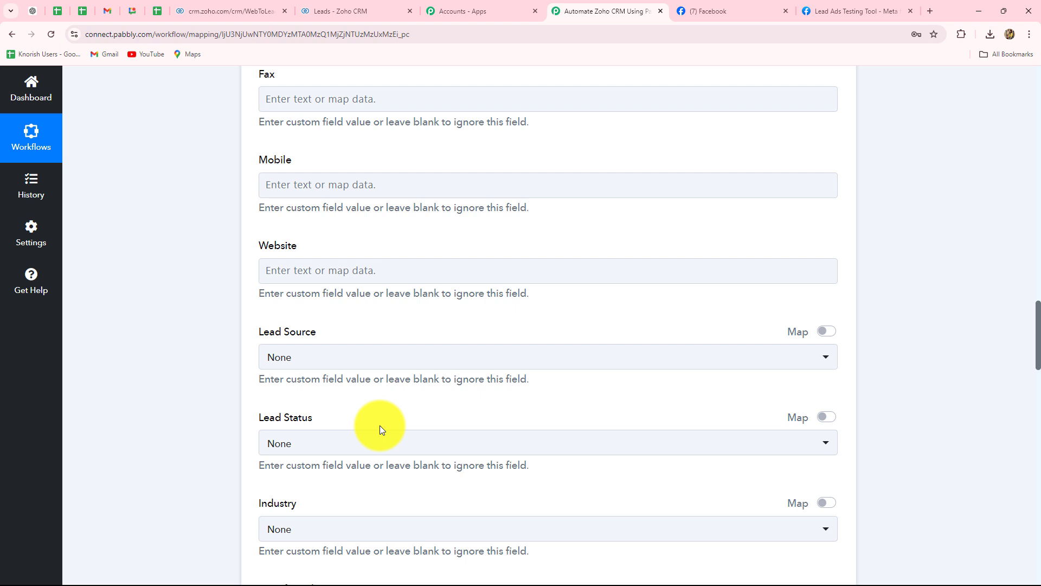
scroll(379, 425, "down", 15)
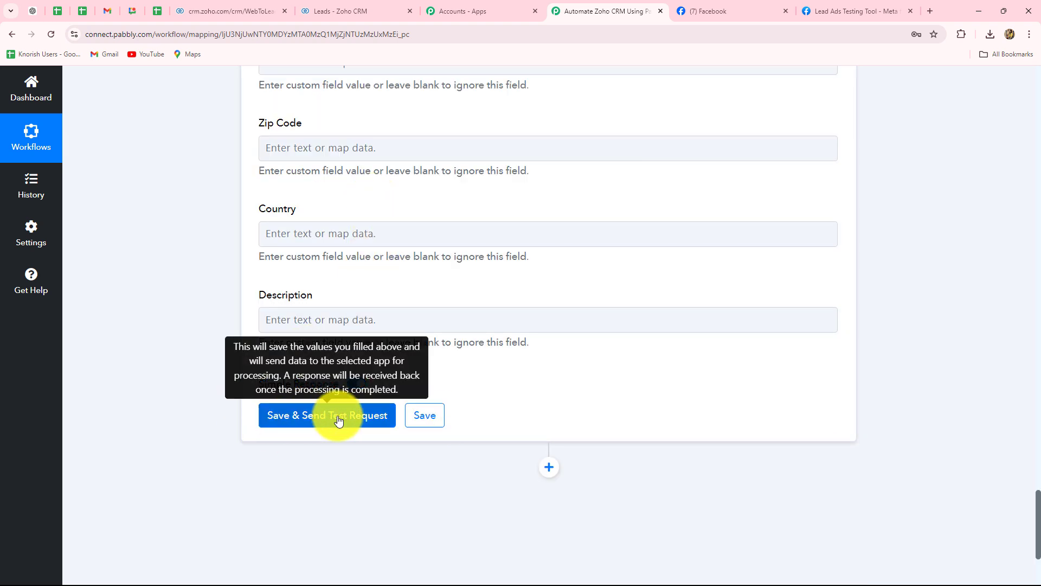
left_click(339, 420)
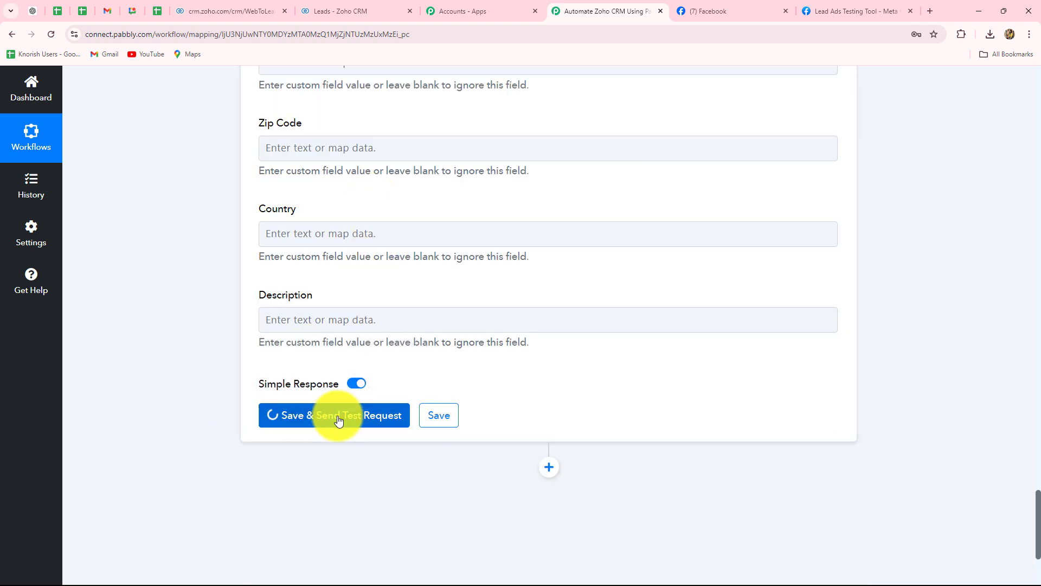
scroll(1033, 374, "down", 1)
scroll(1033, 374, "down", 3)
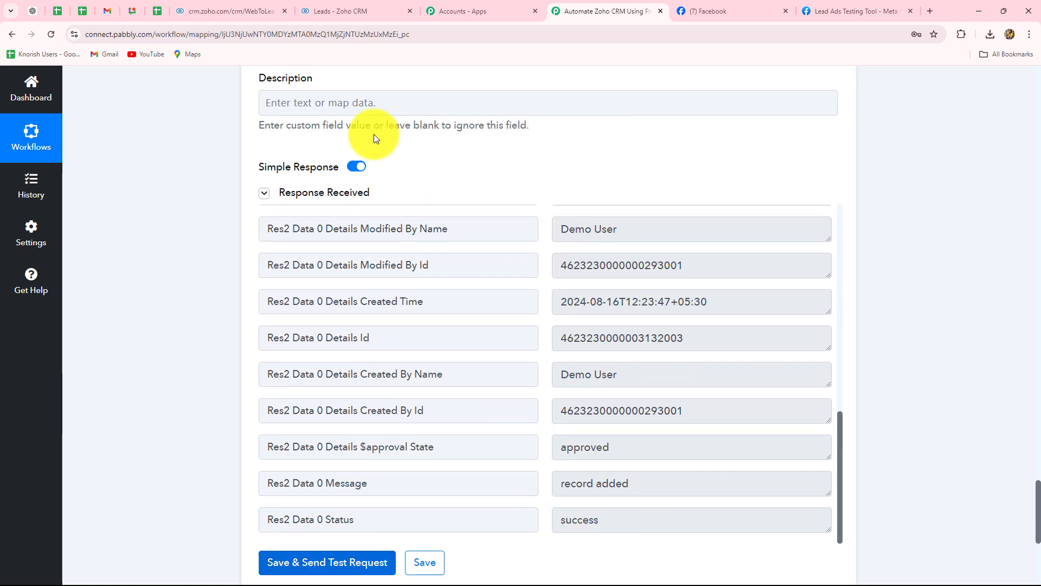
Switch to Zoho CRM, reload the Leads list and open the newly added lead.
left_click(348, 11)
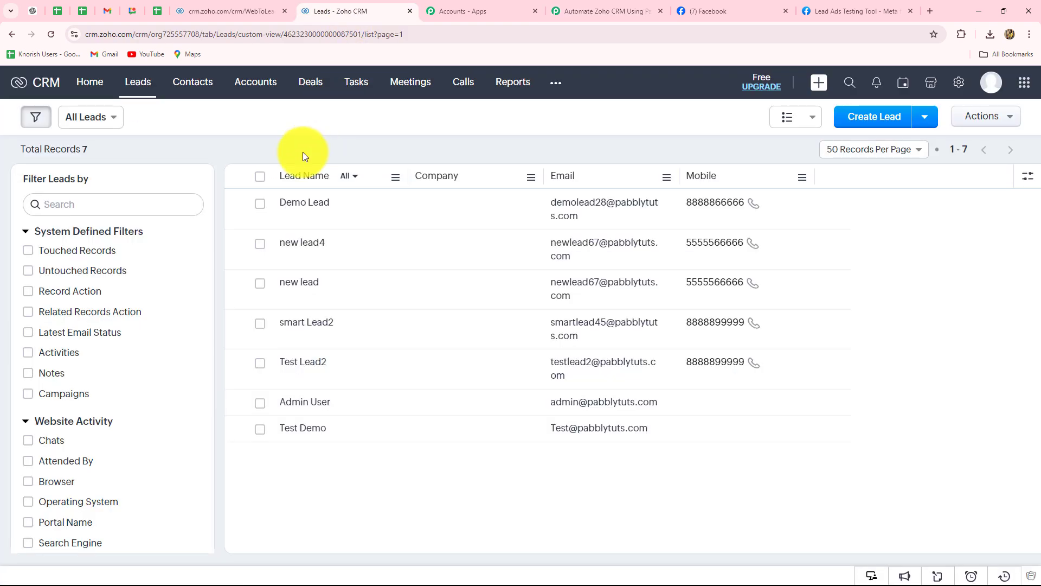
left_click(47, 33)
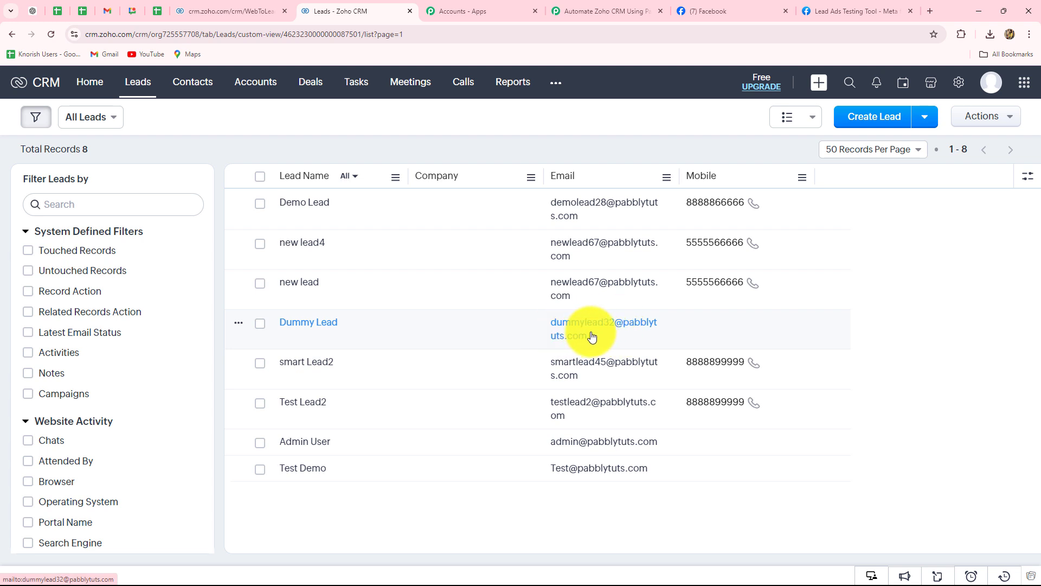
left_click(322, 327)
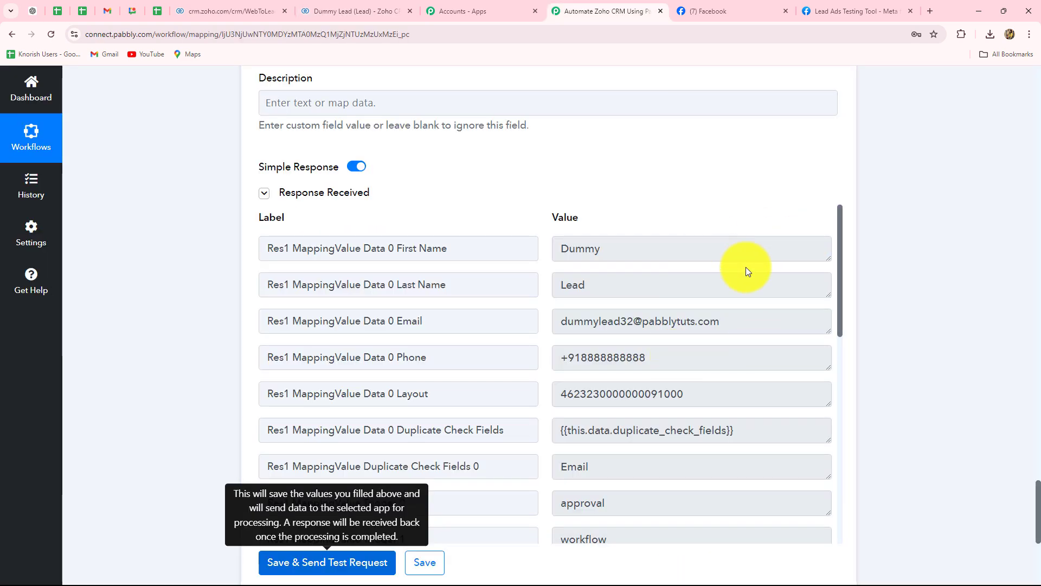
Return to the Pabbly Connect workflow and collapse the Zoho CRM action's settings.
scroll(984, 299, "up", 20)
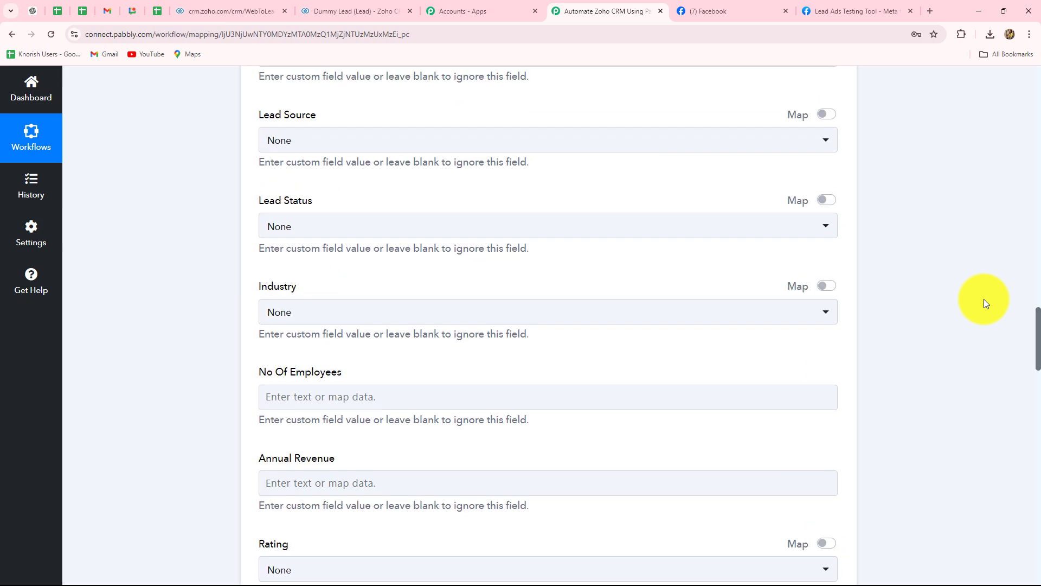
scroll(983, 303, "up", 20)
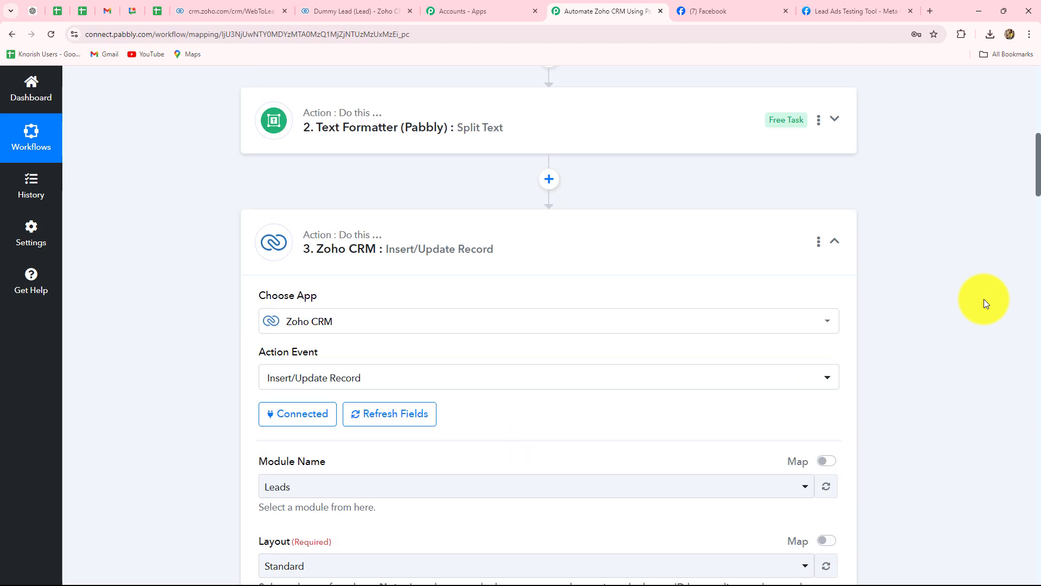
scroll(984, 298, "up", 4)
left_click(833, 457)
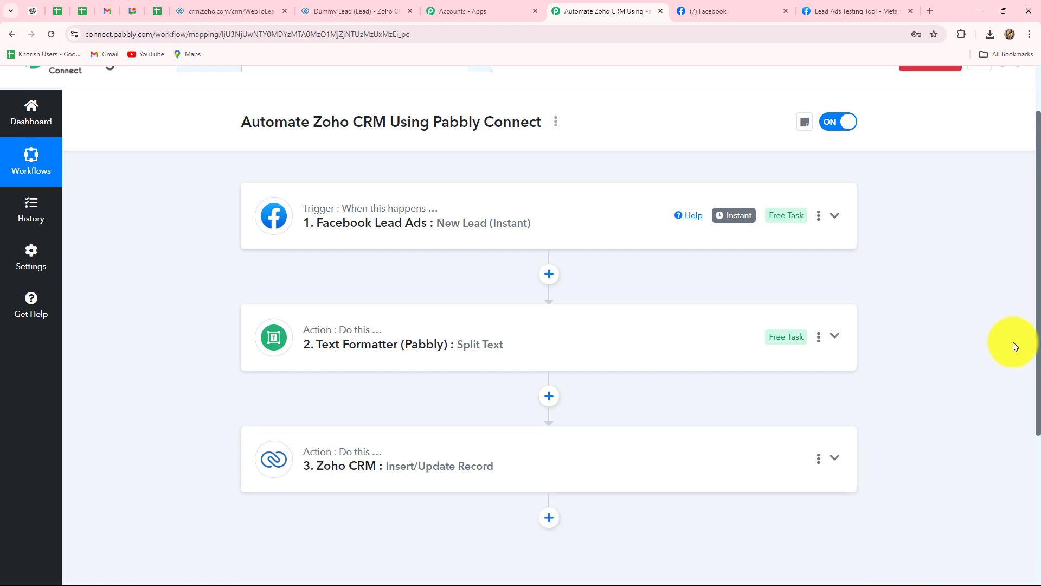